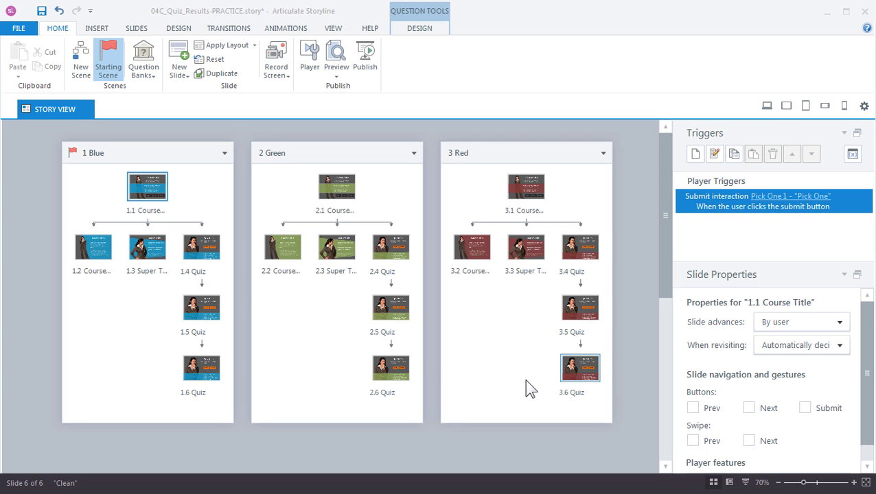
Step: Open slide 1.1 of the Blue scene and examine its section buttons and the quiz slides 1.4, 1.5 and 1.6
{"action": "left_click", "coordinate": [147, 192]}
{"action": "double_click", "coordinate": [147, 192]}
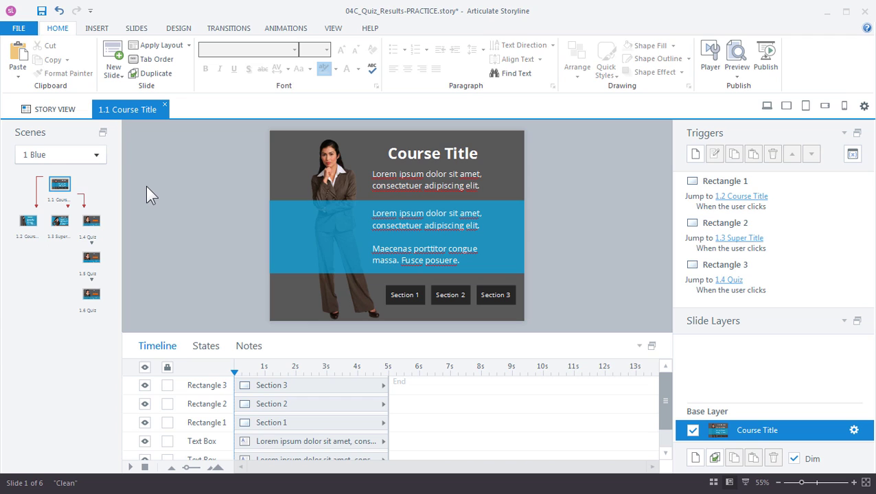
{"action": "left_click", "coordinate": [397, 299]}
{"action": "left_click", "coordinate": [434, 298]}
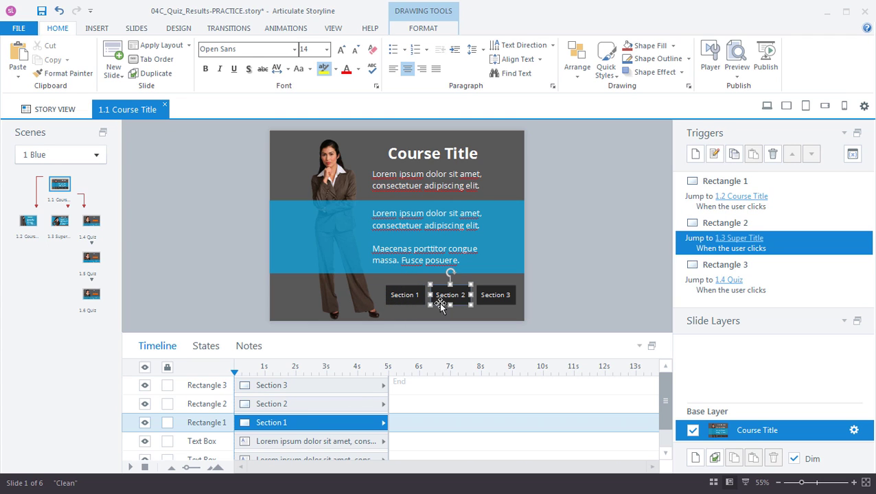
{"action": "left_click", "coordinate": [481, 300]}
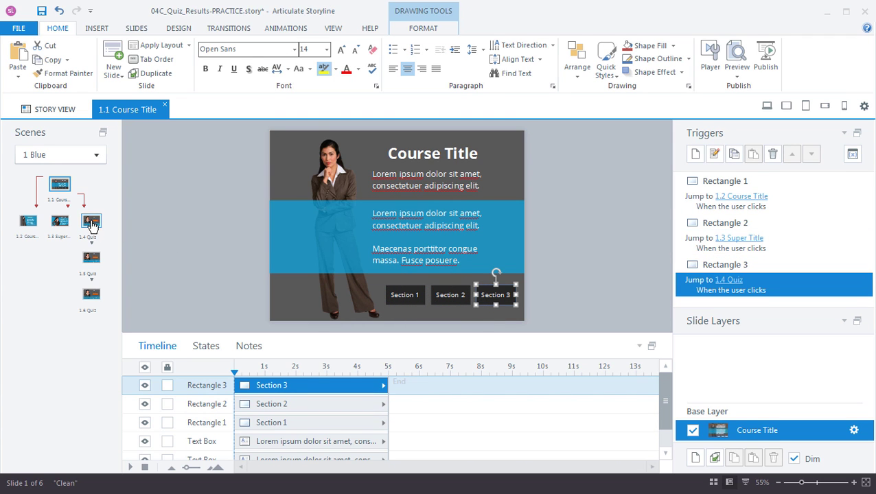
{"action": "left_click", "coordinate": [92, 222]}
{"action": "left_click", "coordinate": [91, 257]}
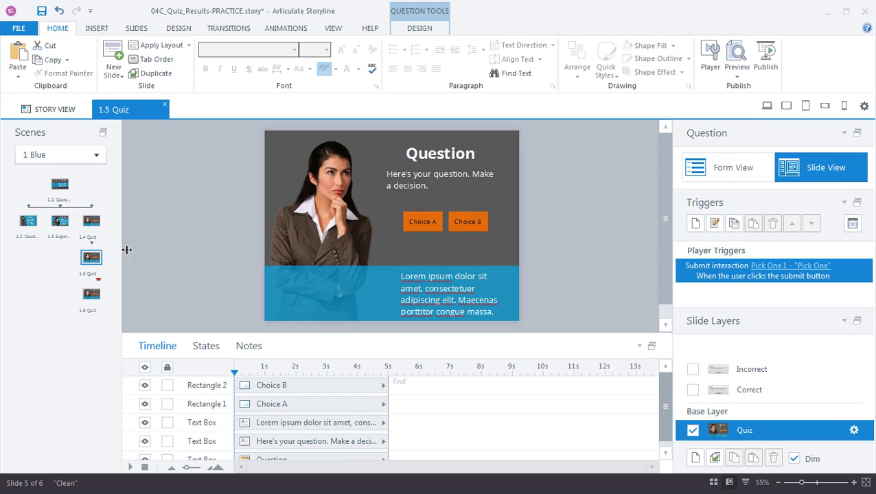
{"action": "left_click", "coordinate": [92, 295]}
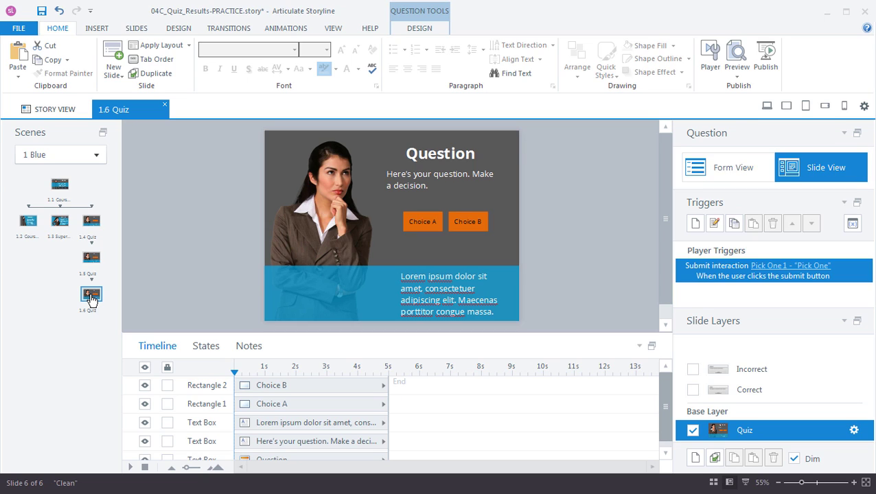
Step: Insert a built-in Graded Result Slide after quiz slide 1.6 in the Blue scene
{"action": "left_click", "coordinate": [140, 30]}
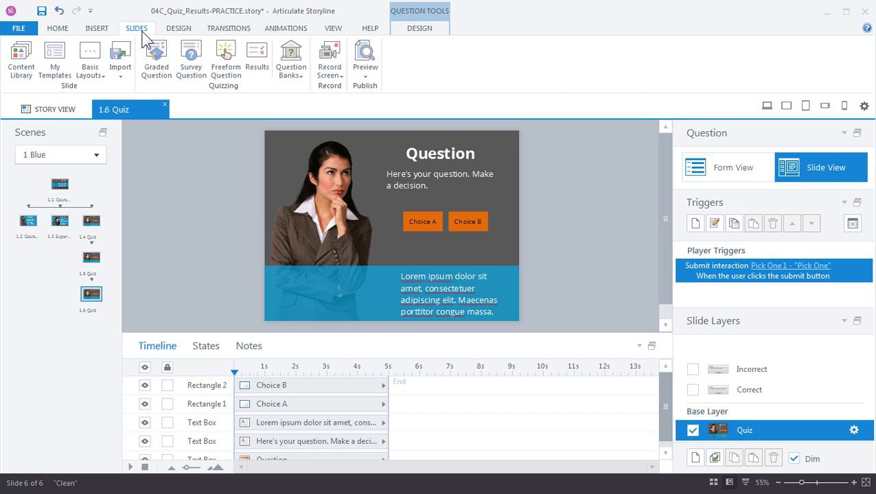
{"action": "left_click", "coordinate": [255, 53]}
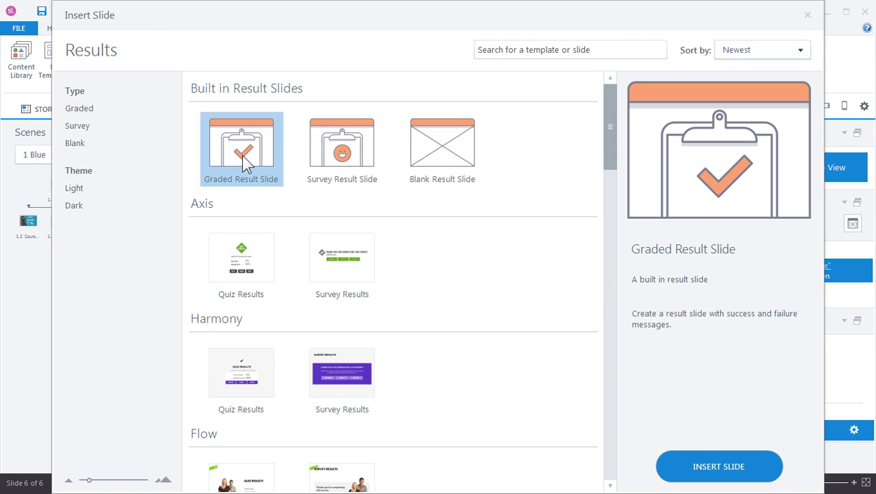
{"action": "left_click", "coordinate": [704, 473]}
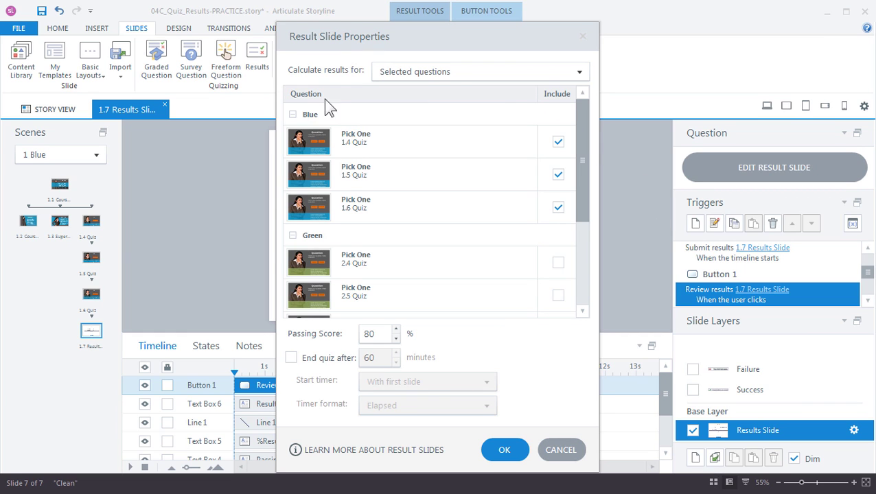
Step: Include only the Blue scene's quiz questions 1.4, 1.5 and 1.6 in the results calculation and accept the result slide properties
{"action": "scroll", "coordinate": [581, 136], "scroll_direction": "down", "scroll_amount": 1}
{"action": "left_click_drag", "start_coordinate": [581, 128], "coordinate": [577, 218]}
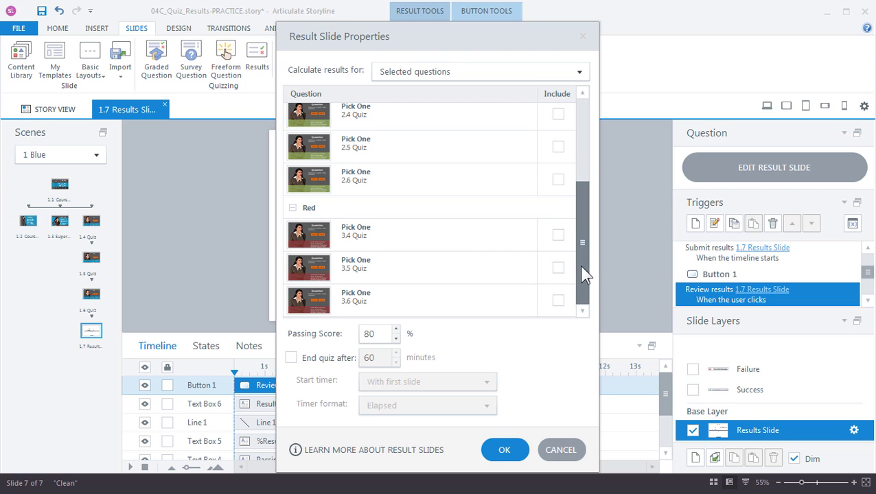
{"action": "scroll", "coordinate": [594, 206], "scroll_direction": "up", "scroll_amount": 1}
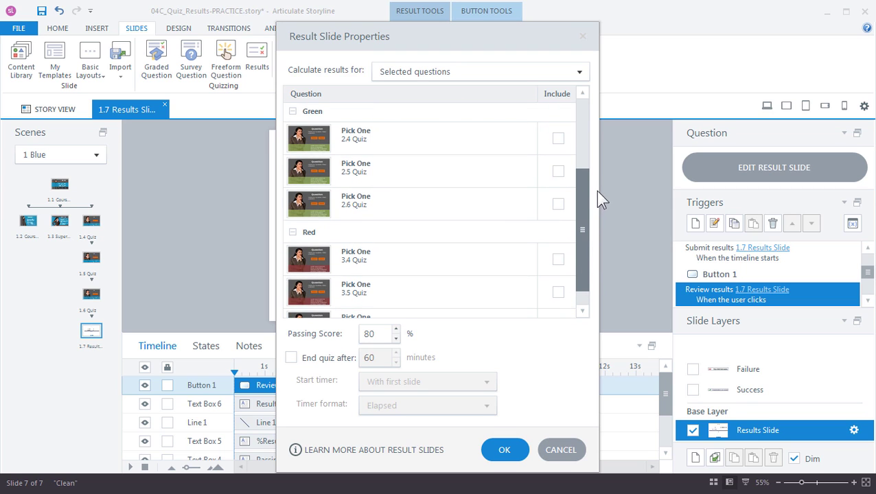
{"action": "scroll", "coordinate": [595, 190], "scroll_direction": "up", "scroll_amount": 4}
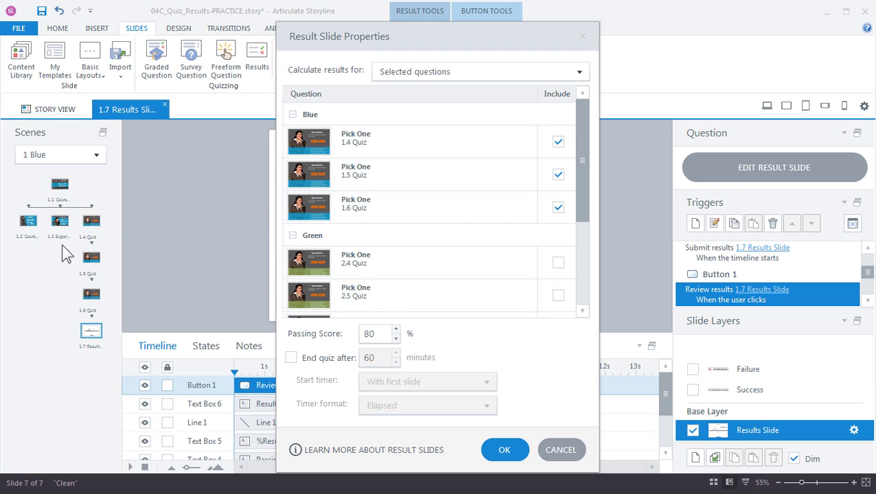
{"action": "left_click", "coordinate": [558, 208]}
{"action": "left_click", "coordinate": [558, 174]}
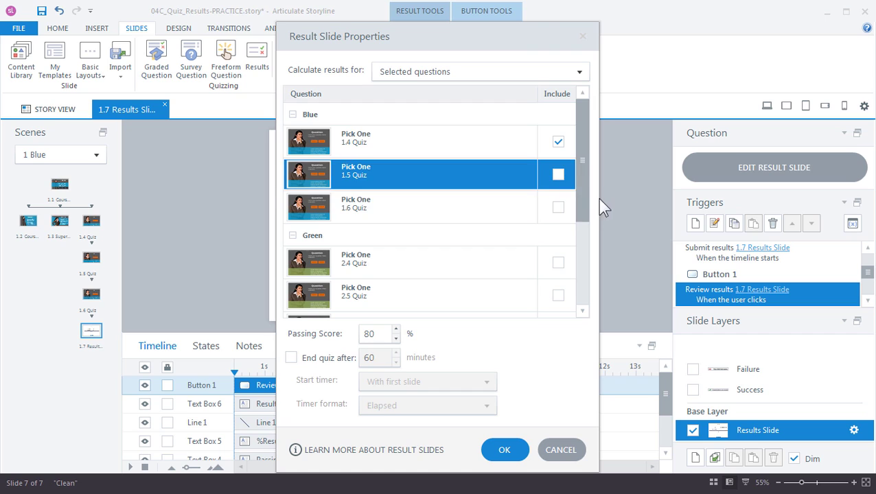
{"action": "left_click", "coordinate": [556, 174]}
{"action": "left_click", "coordinate": [558, 208]}
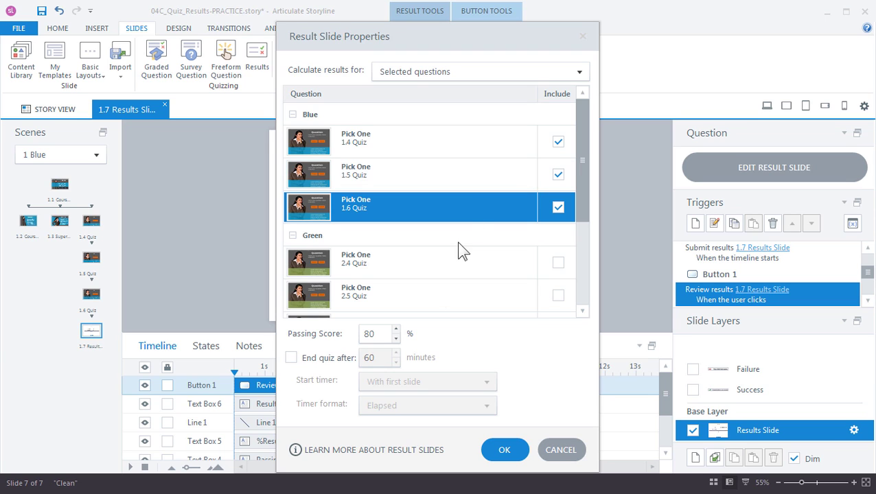
{"action": "left_click", "coordinate": [500, 449]}
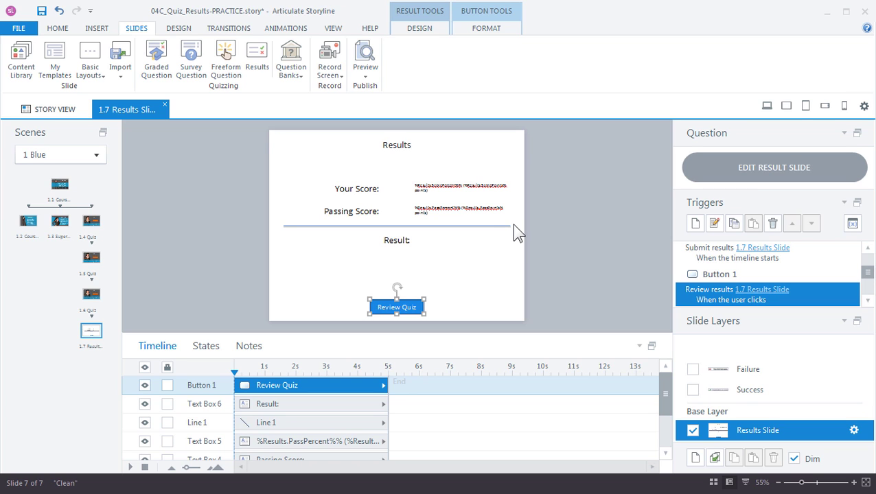
Step: Compare the new results slide with quiz slide 1.6 and examine its score labels and text boxes
{"action": "left_click_drag", "start_coordinate": [262, 130], "coordinate": [544, 324]}
{"action": "left_click", "coordinate": [549, 306]}
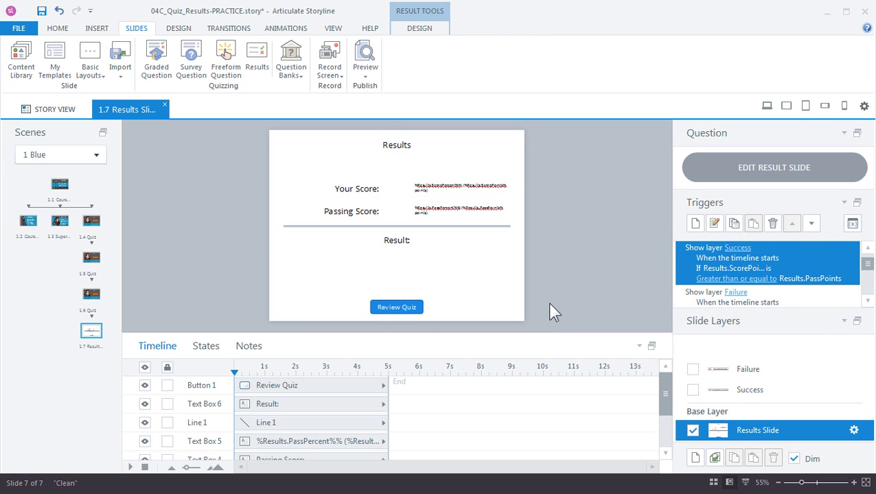
{"action": "left_click", "coordinate": [91, 295]}
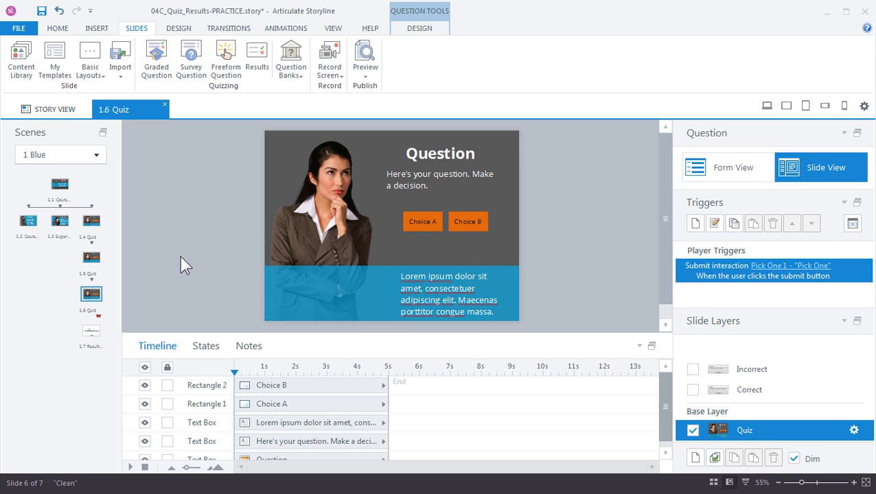
{"action": "left_click", "coordinate": [92, 332]}
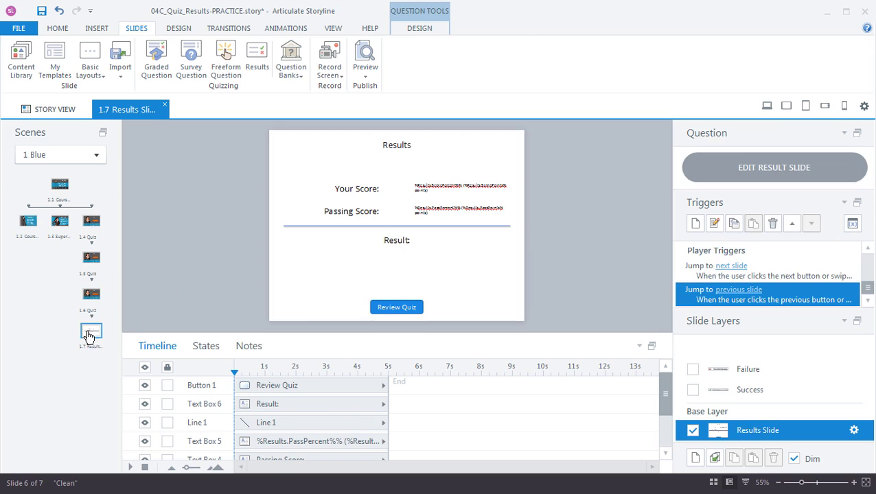
{"action": "left_click", "coordinate": [342, 191]}
{"action": "left_click", "coordinate": [348, 208]}
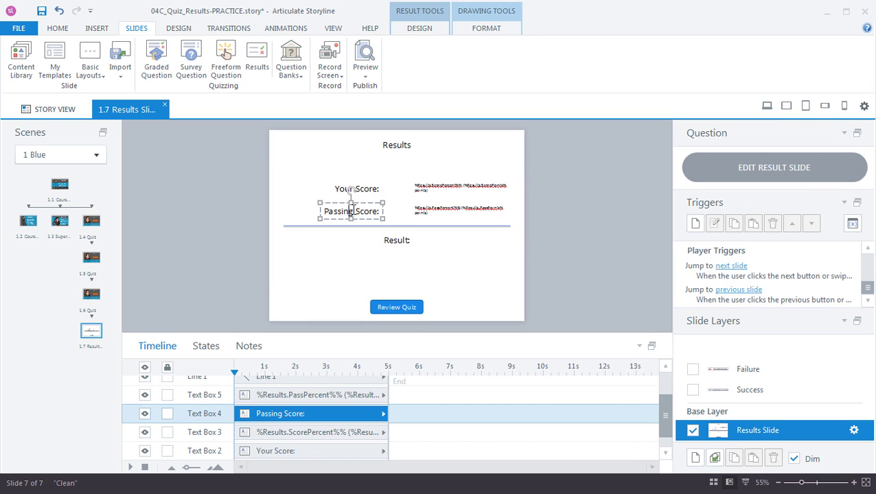
{"action": "left_click", "coordinate": [410, 190]}
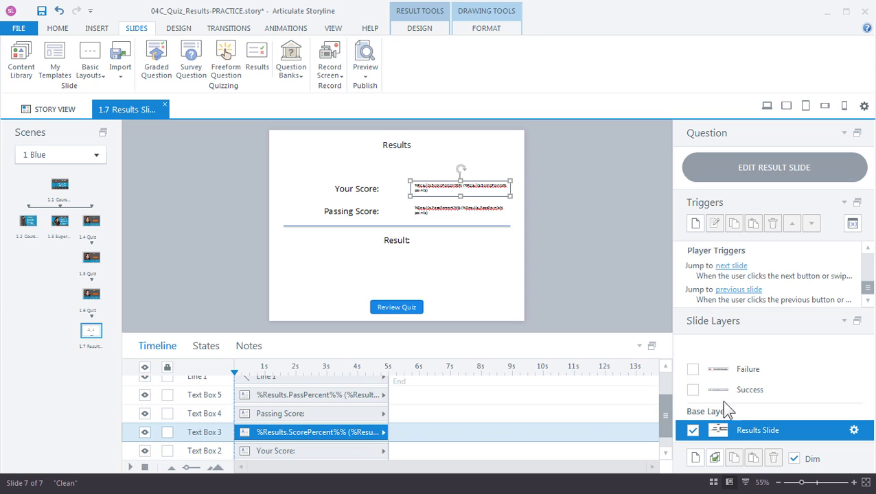
Step: Collapse the timeline area and examine the score variable references beside Your Score and Passing Score
{"action": "left_click", "coordinate": [639, 347]}
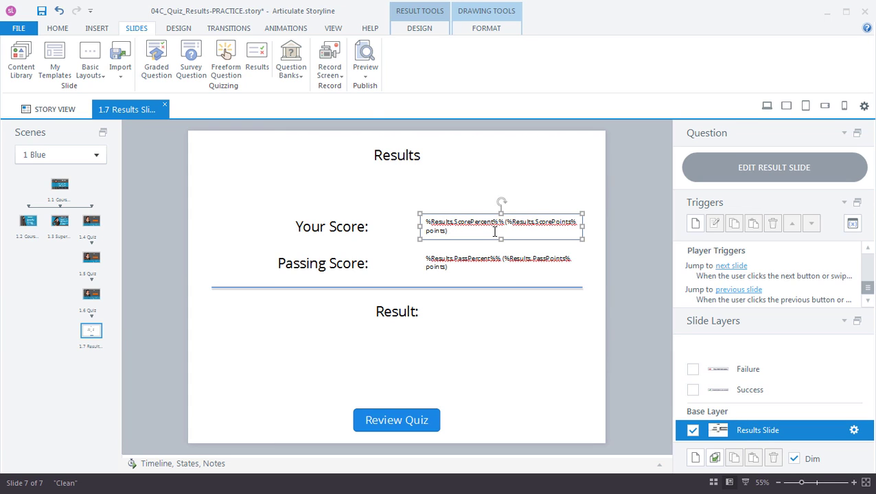
{"action": "left_click", "coordinate": [477, 254]}
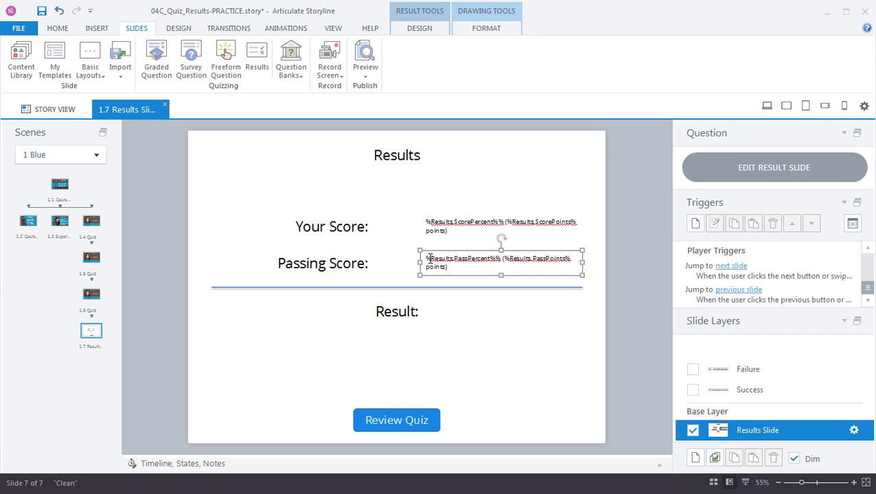
{"action": "left_click", "coordinate": [451, 270]}
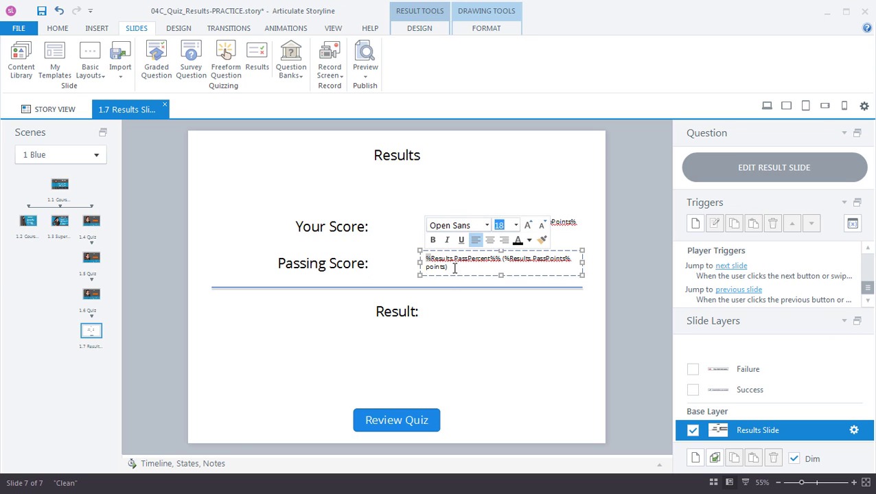
{"action": "left_click", "coordinate": [578, 298]}
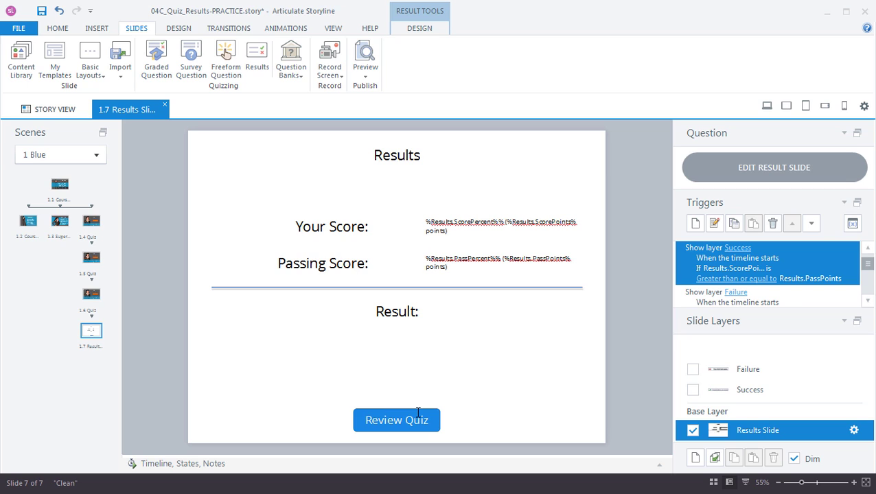
Step: Examine the icon and message on the results slide's Failure and Success layers, then return to the base layer
{"action": "left_click", "coordinate": [750, 389]}
{"action": "left_click", "coordinate": [776, 371]}
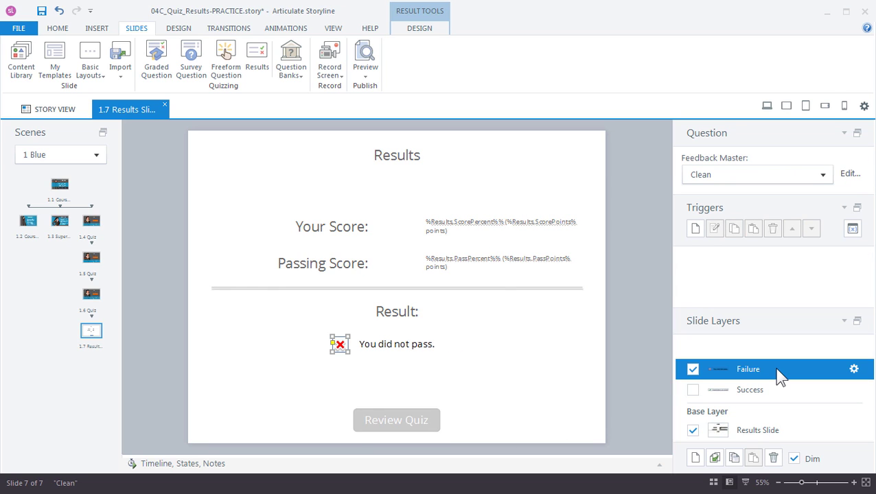
{"action": "left_click_drag", "start_coordinate": [221, 186], "coordinate": [618, 428]}
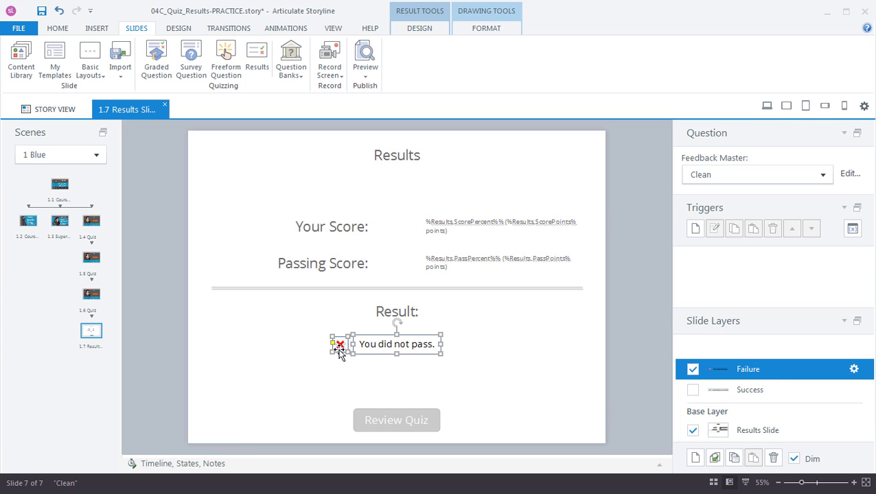
{"action": "left_click", "coordinate": [728, 389]}
{"action": "left_click_drag", "start_coordinate": [579, 404], "coordinate": [237, 305]}
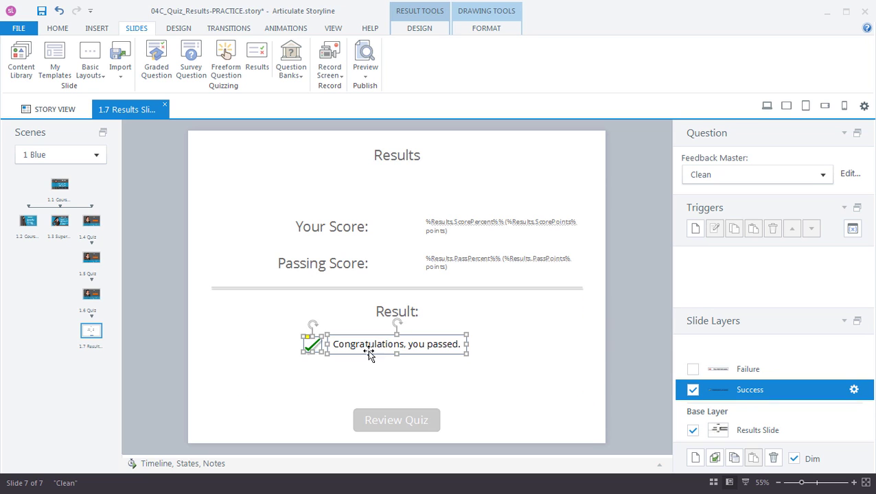
{"action": "left_click", "coordinate": [495, 391]}
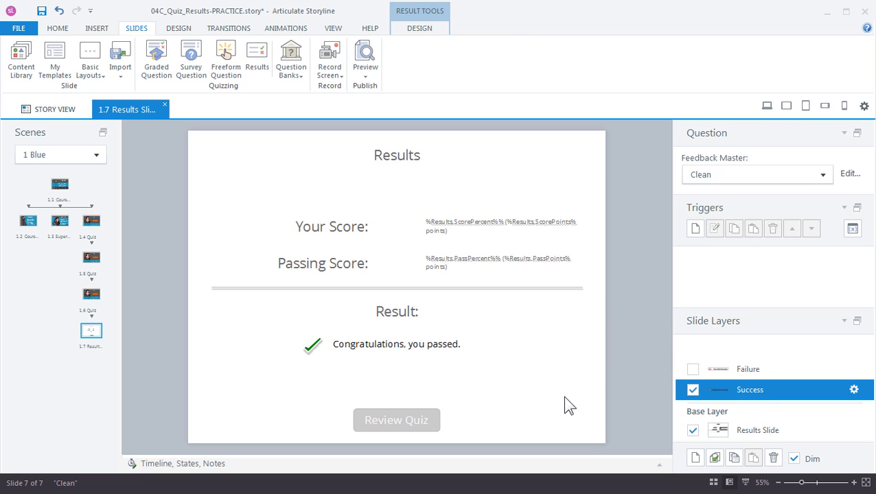
{"action": "left_click", "coordinate": [755, 433]}
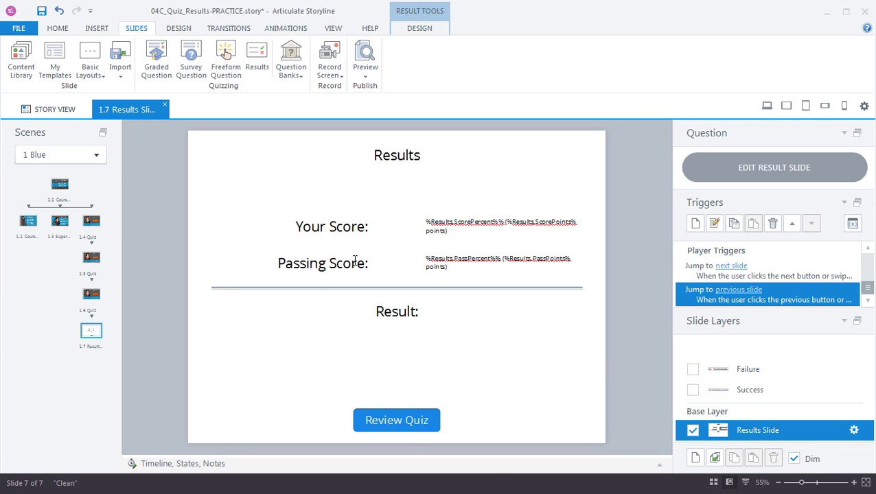
Step: Apply the blue Results layout from the second Clean theme to the 1.7 results slide
{"action": "left_click", "coordinate": [95, 300]}
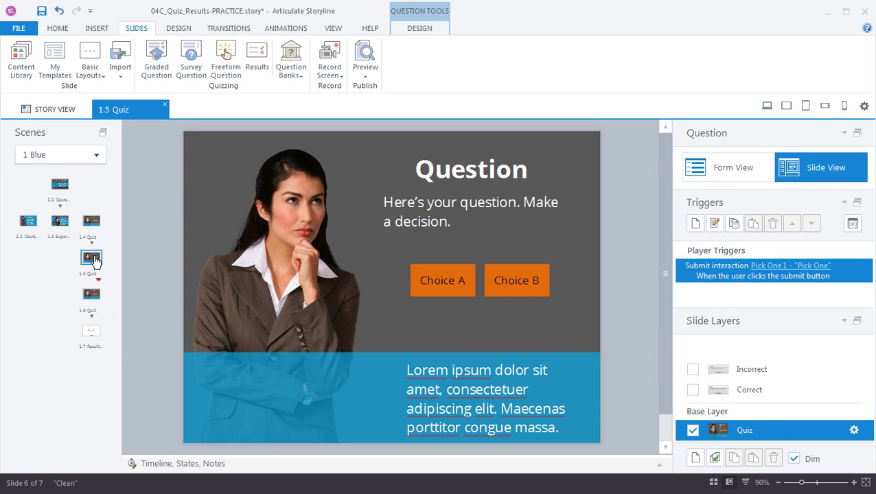
{"action": "left_click", "coordinate": [90, 336]}
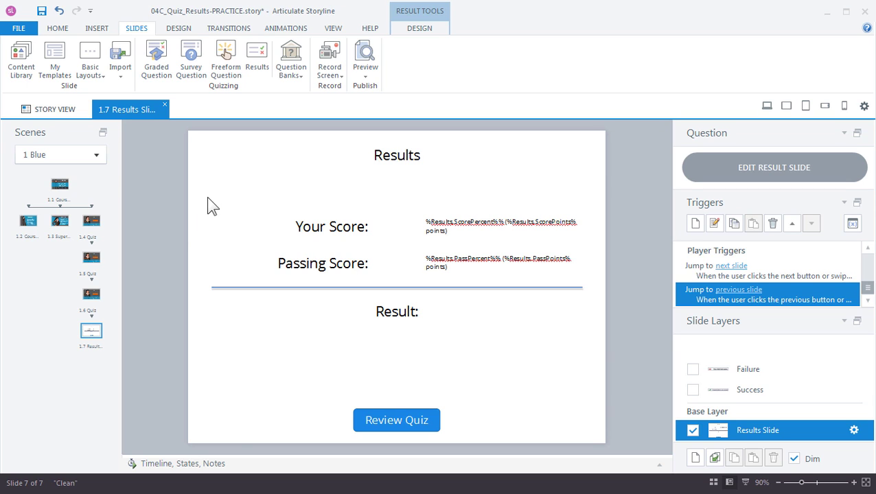
{"action": "right_click", "coordinate": [212, 172]}
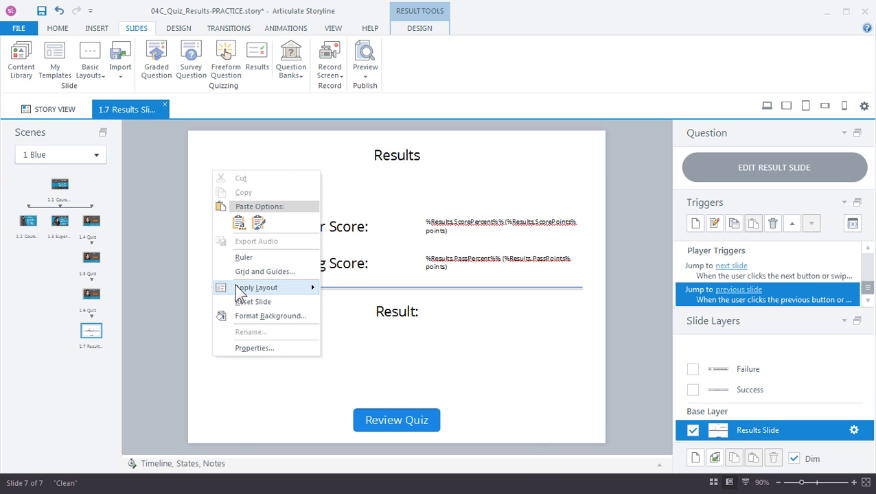
{"action": "mouse_move", "coordinate": [238, 291]}
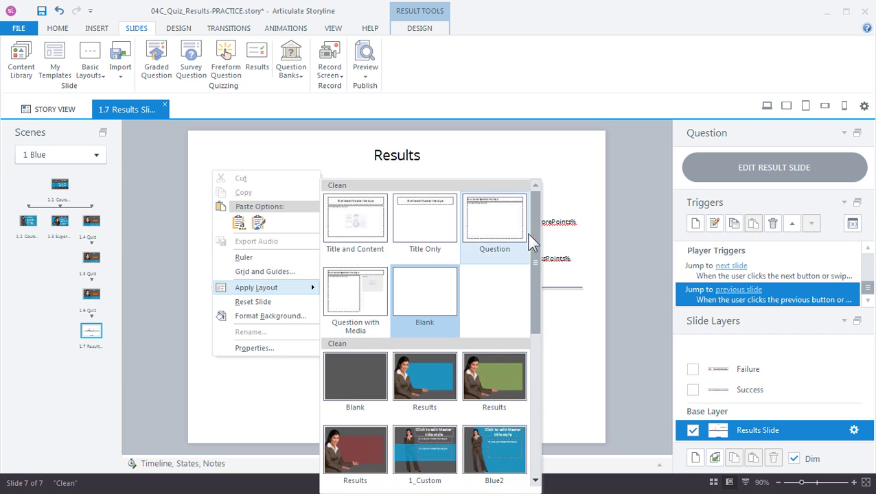
{"action": "left_click_drag", "start_coordinate": [535, 245], "coordinate": [532, 308]}
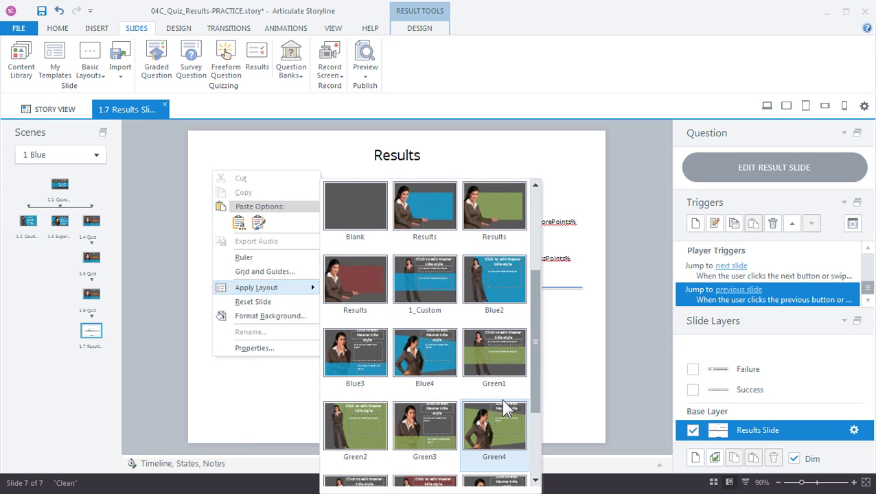
{"action": "left_click", "coordinate": [424, 206]}
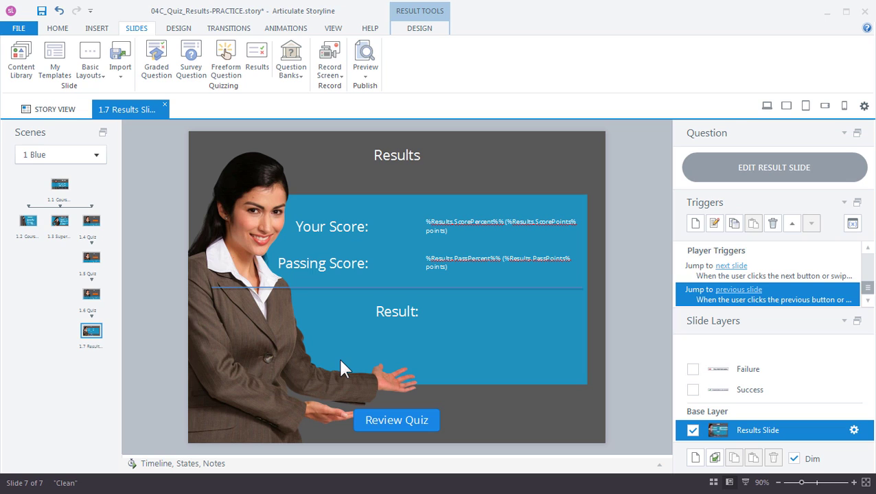
Step: Delete the horizontal divider line from the 1.7 results slide and move the Review Quiz button to the slide's lower-right corner
{"action": "left_click", "coordinate": [350, 288]}
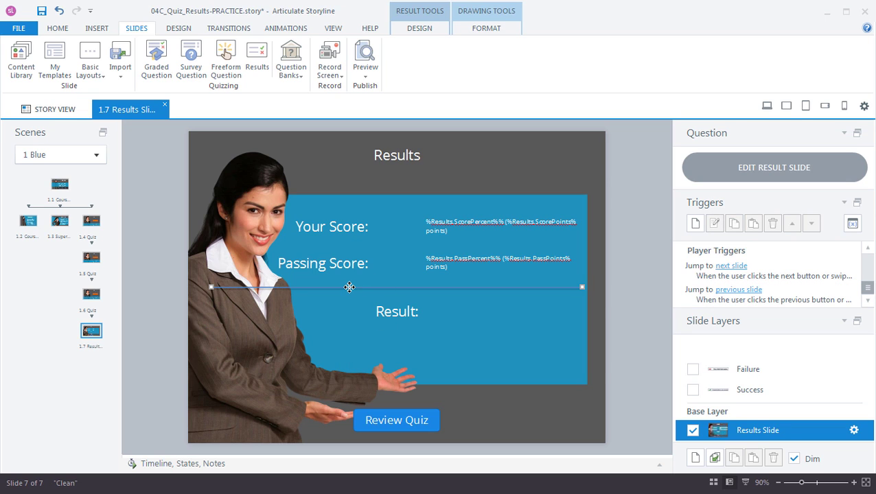
{"action": "key", "text": "Escape"}
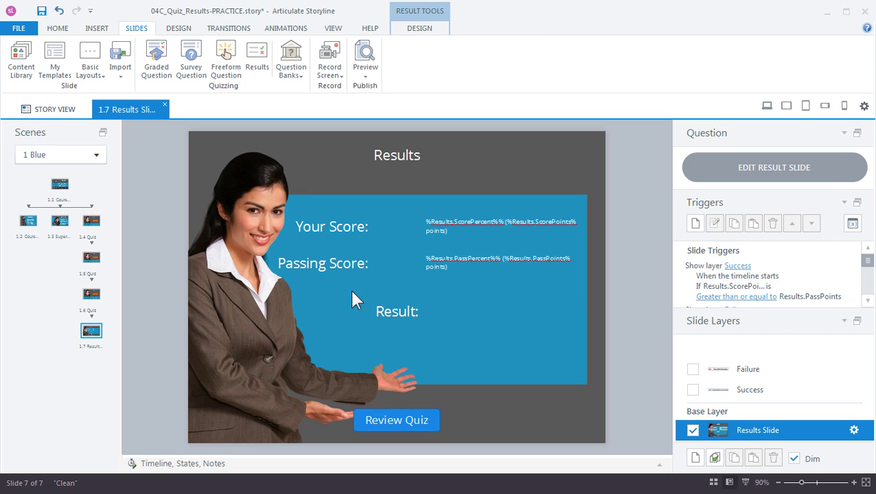
{"action": "left_click", "coordinate": [384, 412]}
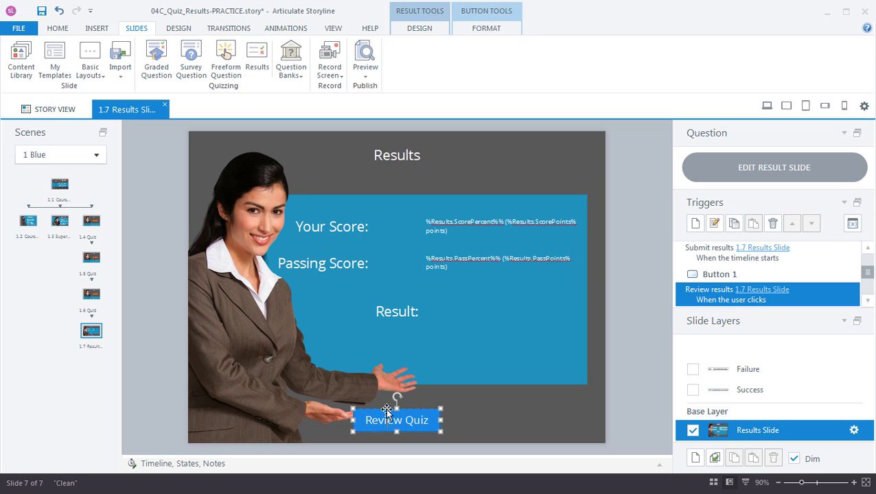
{"action": "left_click_drag", "start_coordinate": [389, 408], "coordinate": [536, 400]}
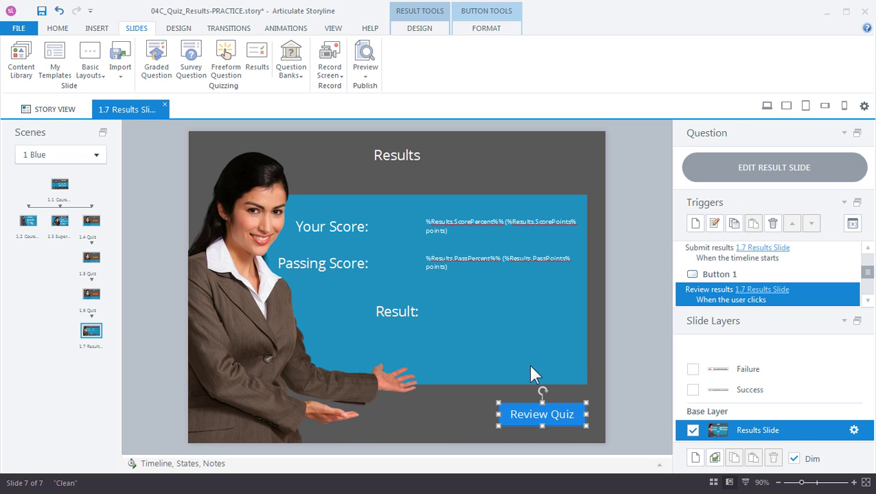
{"action": "left_click", "coordinate": [554, 355]}
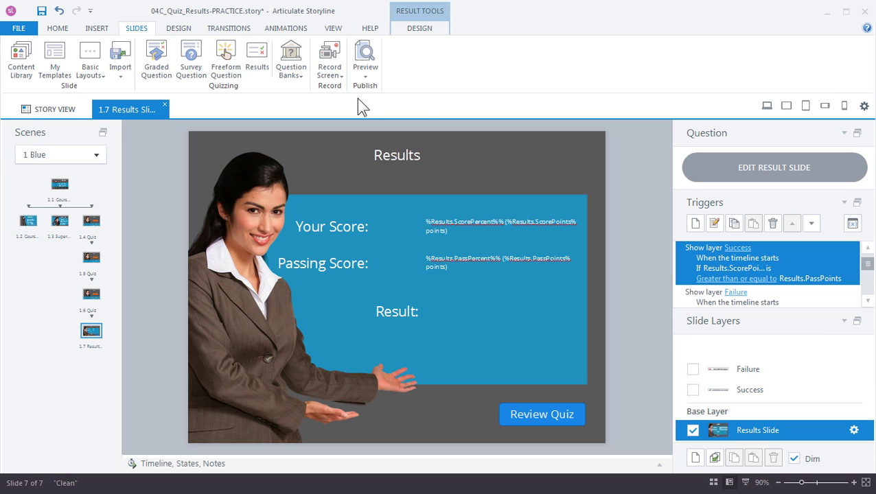
Step: Preview the Blue scene, go to Section 3, and submit Choice A for the first quiz question
{"action": "left_click", "coordinate": [365, 77]}
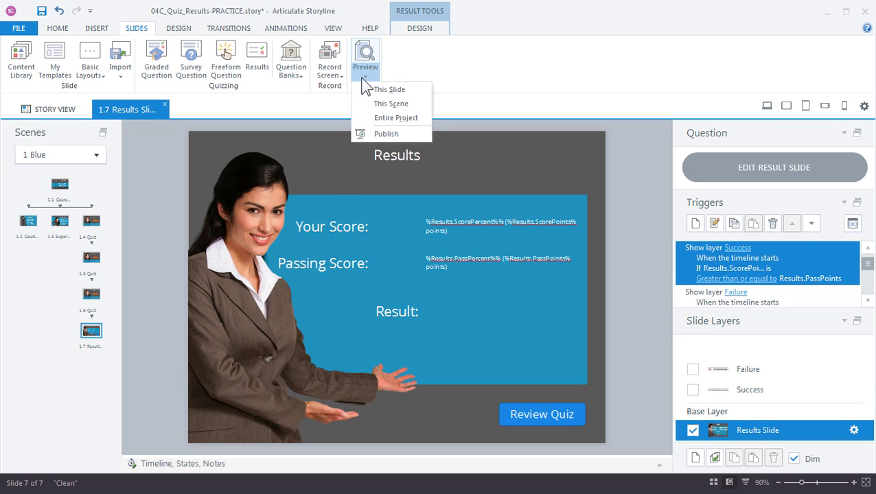
{"action": "left_click", "coordinate": [408, 103]}
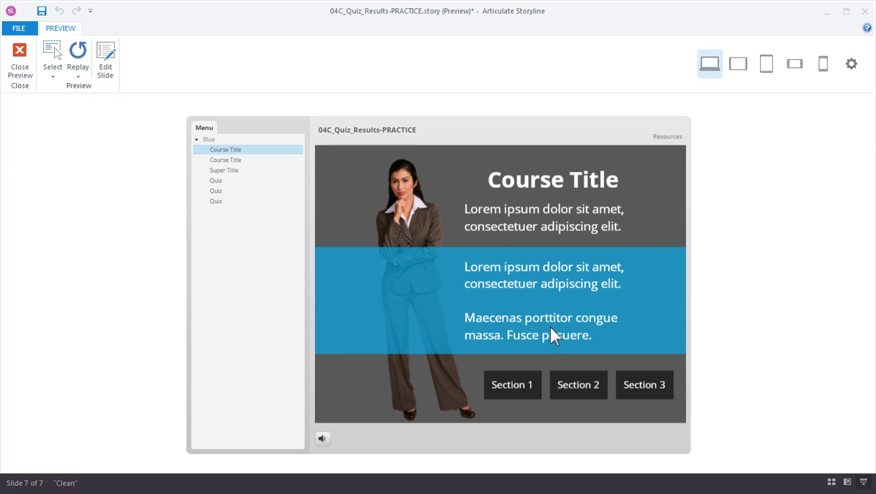
{"action": "left_click", "coordinate": [645, 387]}
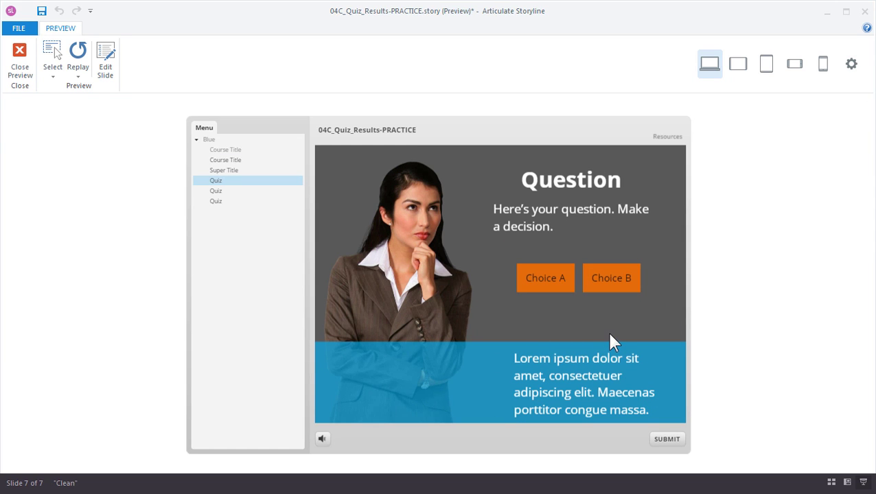
{"action": "left_click", "coordinate": [553, 287]}
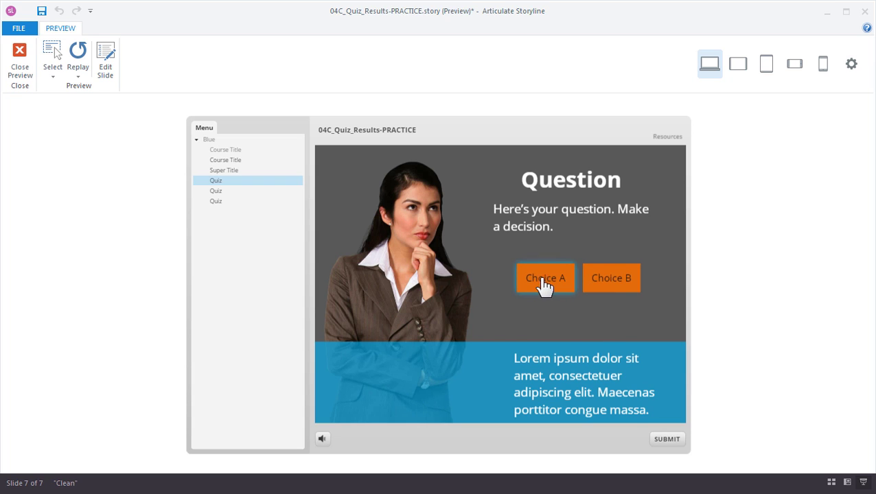
{"action": "left_click", "coordinate": [666, 440]}
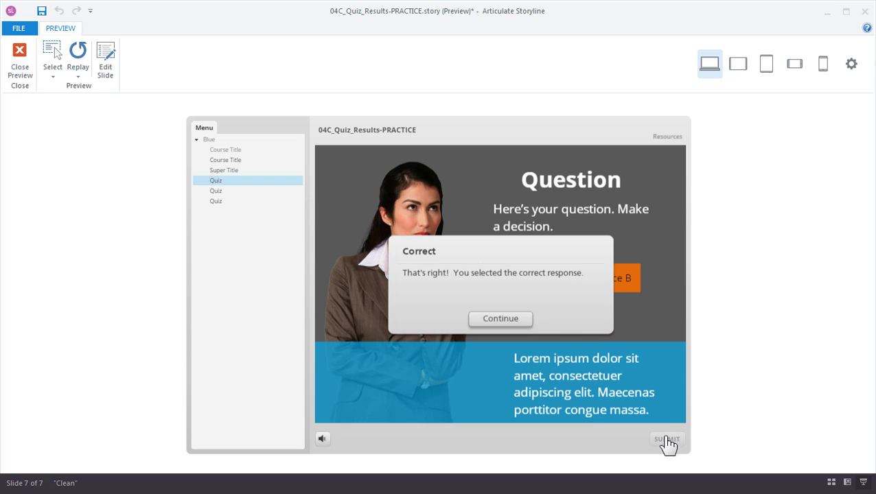
{"action": "left_click", "coordinate": [508, 321]}
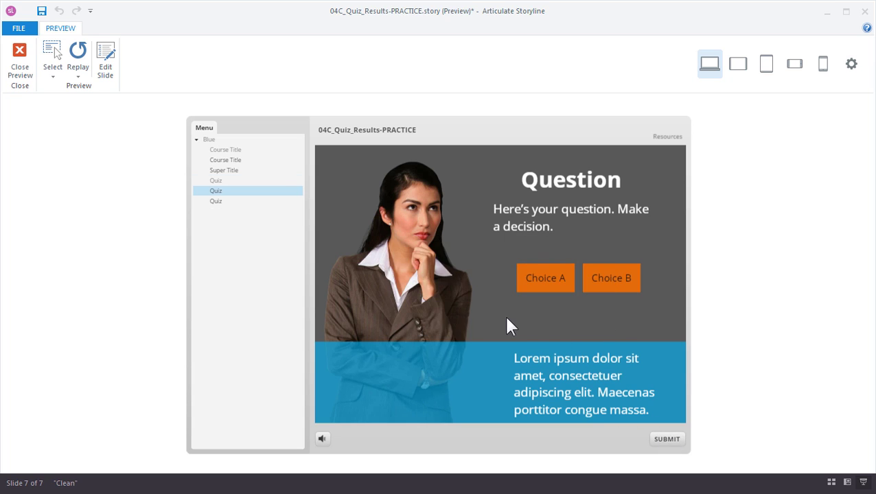
Step: Submit Choice B for the second quiz question and Choice A for the third, continuing to the results slide
{"action": "left_click", "coordinate": [599, 285]}
{"action": "left_click", "coordinate": [661, 441]}
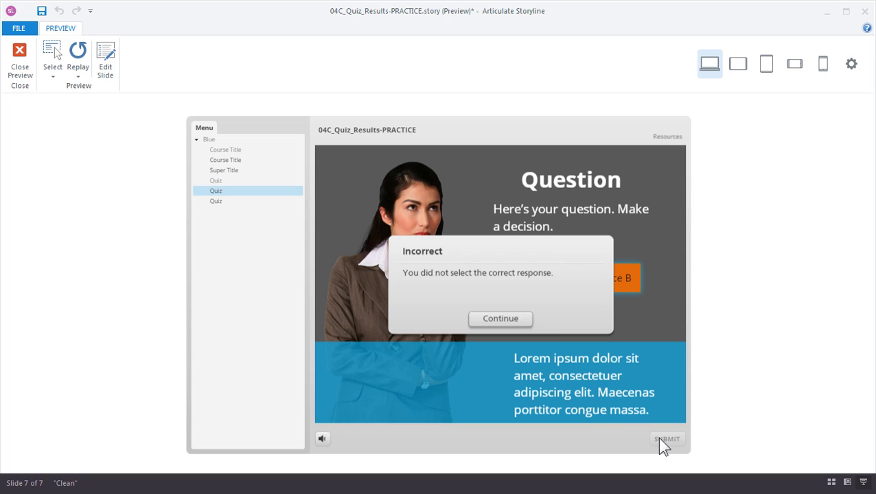
{"action": "left_click", "coordinate": [513, 319]}
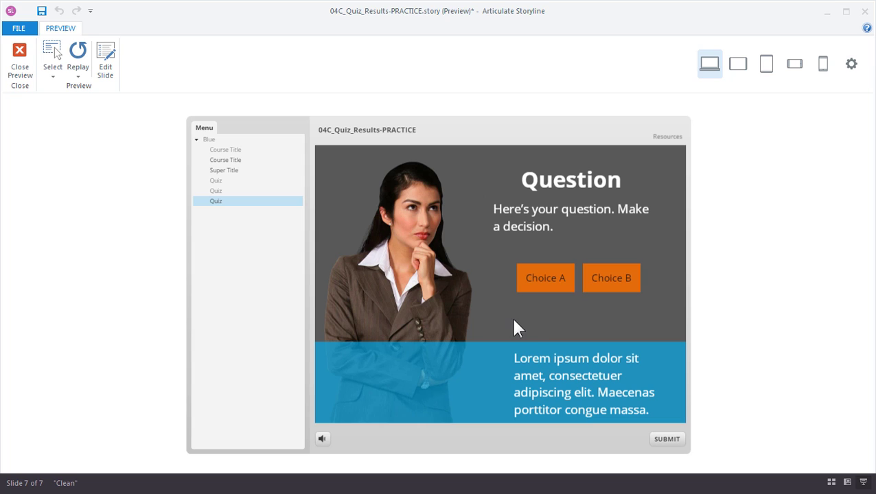
{"action": "left_click", "coordinate": [557, 288]}
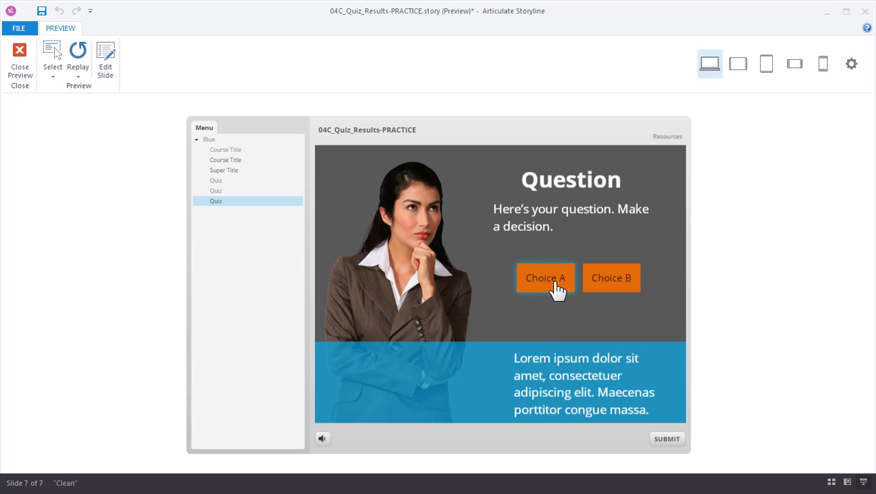
{"action": "left_click", "coordinate": [663, 442]}
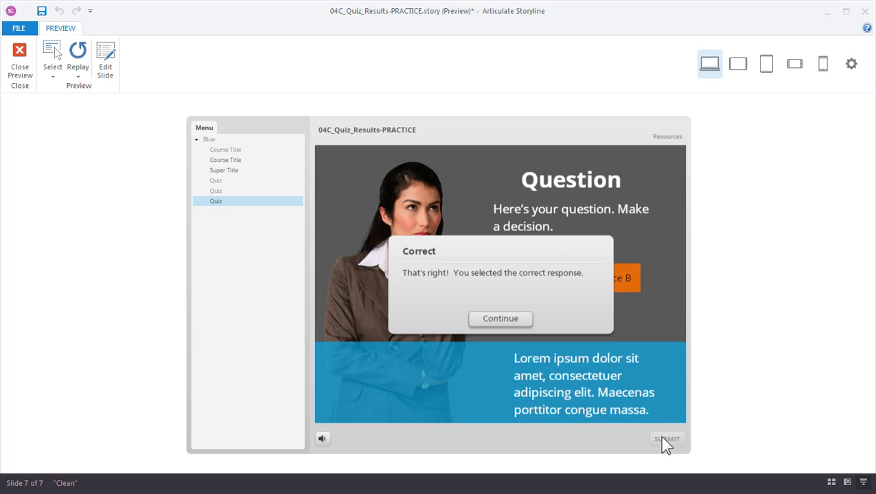
{"action": "left_click", "coordinate": [502, 319]}
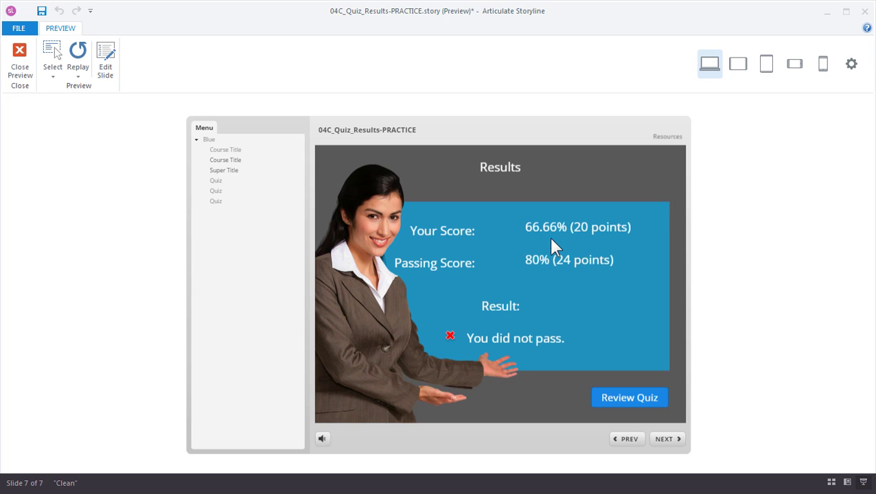
Step: Review the three answered questions from the results slide in the preview, and close the preview
{"action": "left_click", "coordinate": [635, 405]}
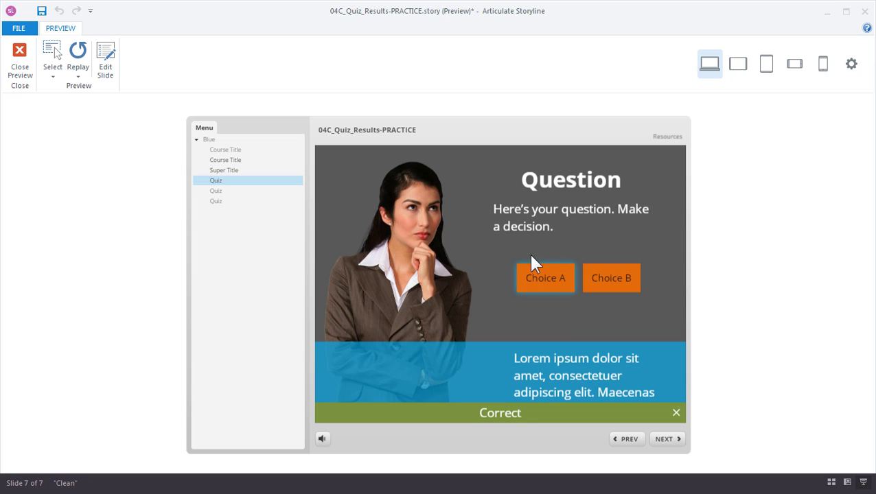
{"action": "left_click", "coordinate": [663, 439]}
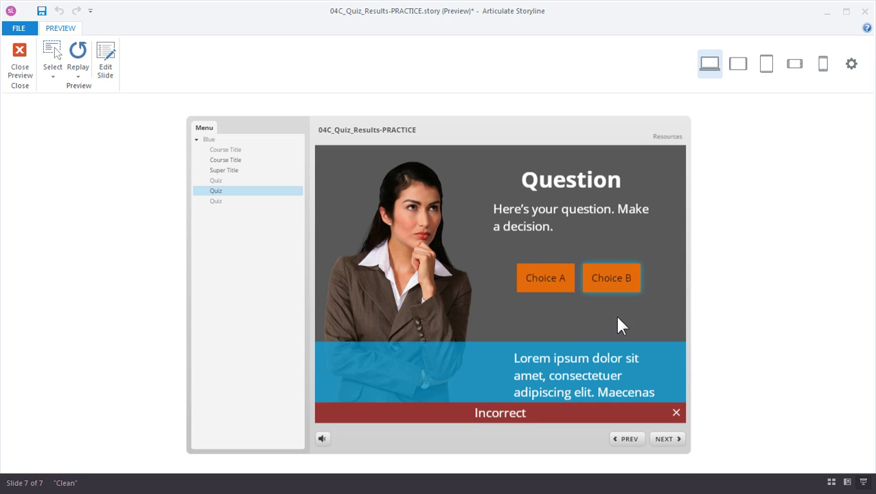
{"action": "left_click", "coordinate": [667, 438]}
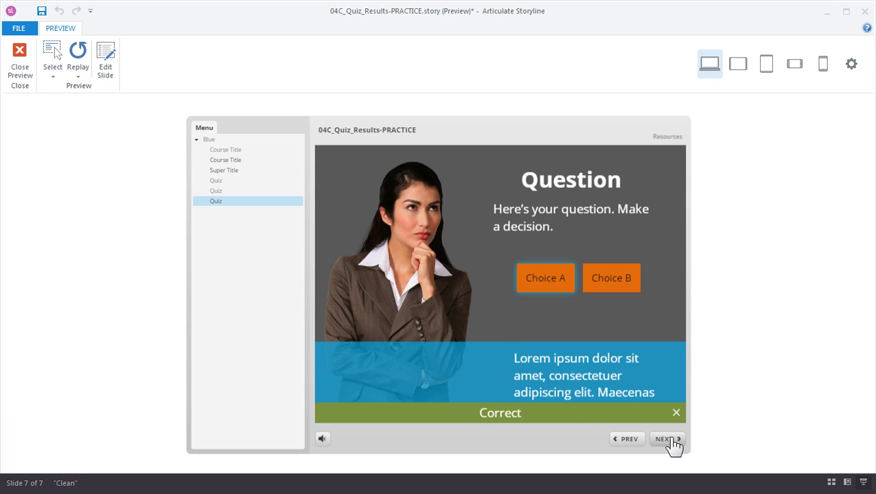
{"action": "left_click", "coordinate": [666, 440]}
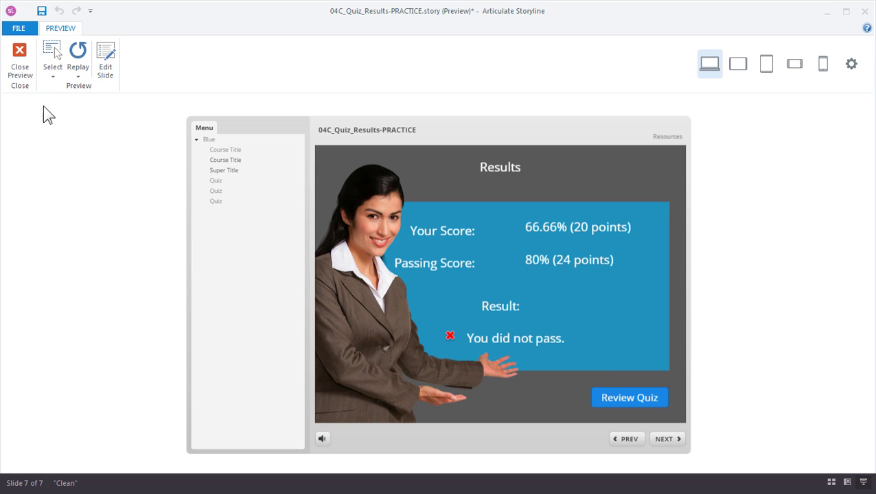
{"action": "left_click", "coordinate": [20, 59]}
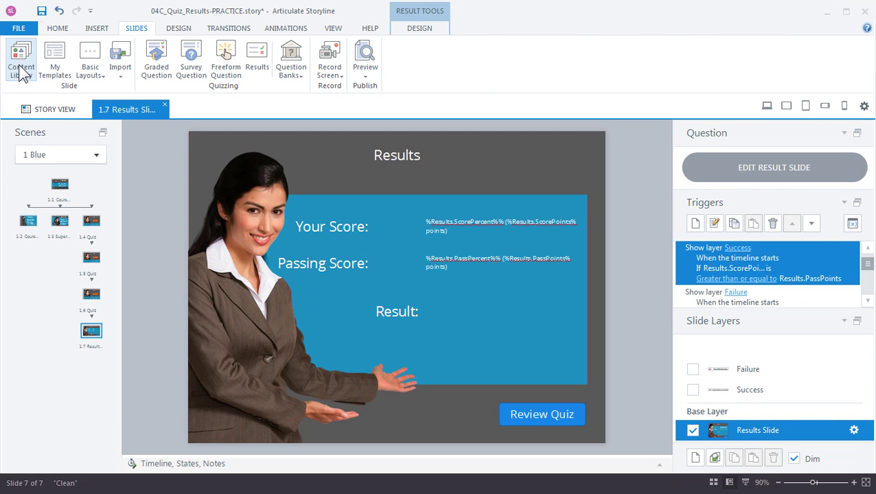
Step: Insert a built-in Graded Result Slide into the 2 Green scene, covering questions 2.4, 2.5 and 2.6 with an 80% passing score
{"action": "left_click", "coordinate": [46, 116]}
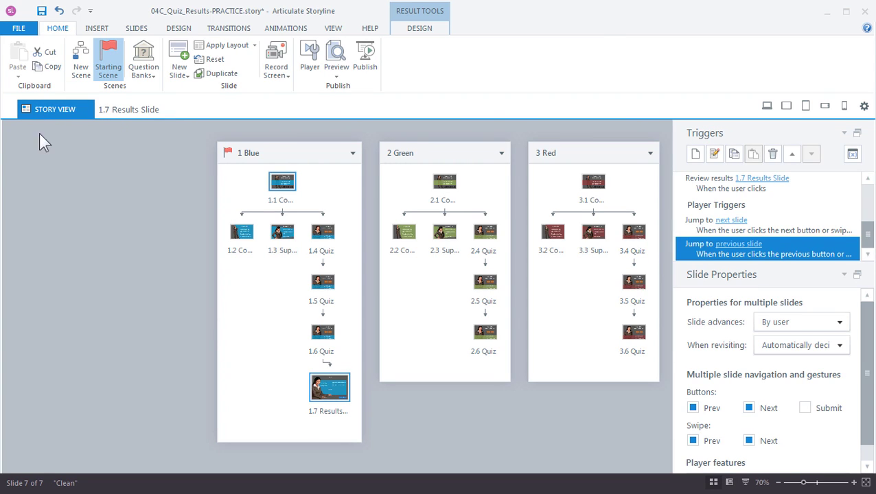
{"action": "left_click", "coordinate": [438, 156]}
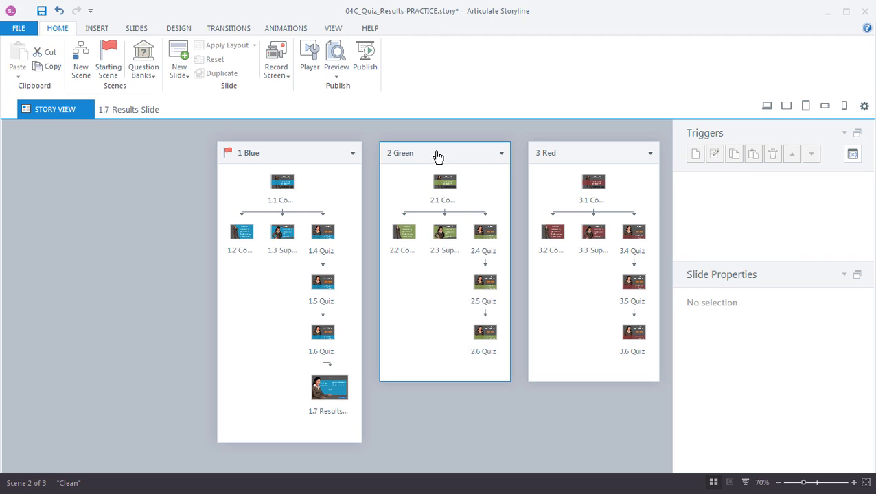
{"action": "left_click", "coordinate": [138, 31]}
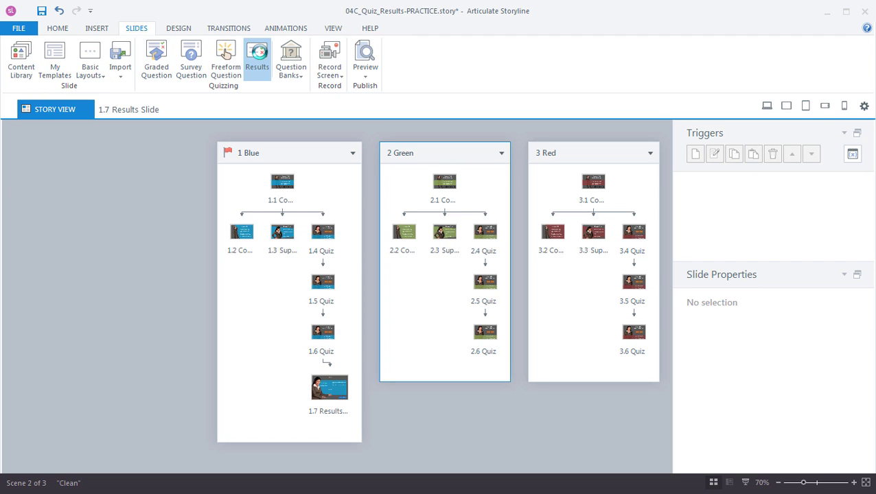
{"action": "left_click", "coordinate": [258, 58]}
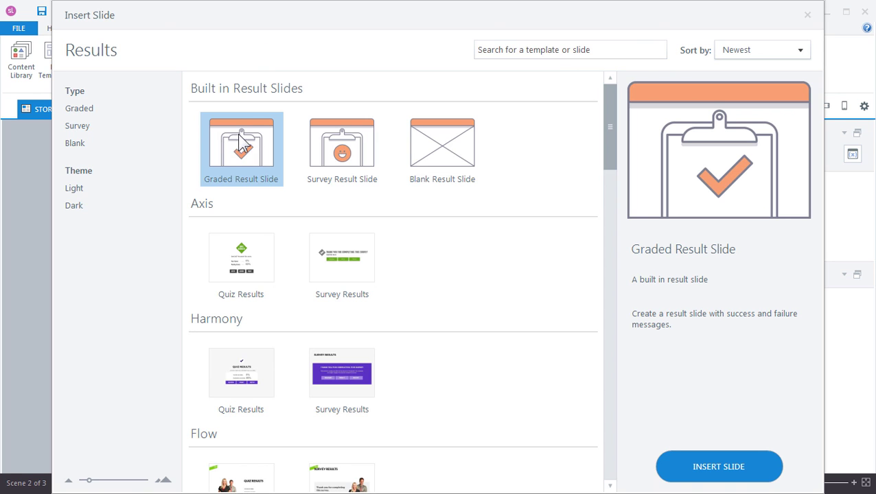
{"action": "left_click", "coordinate": [697, 472]}
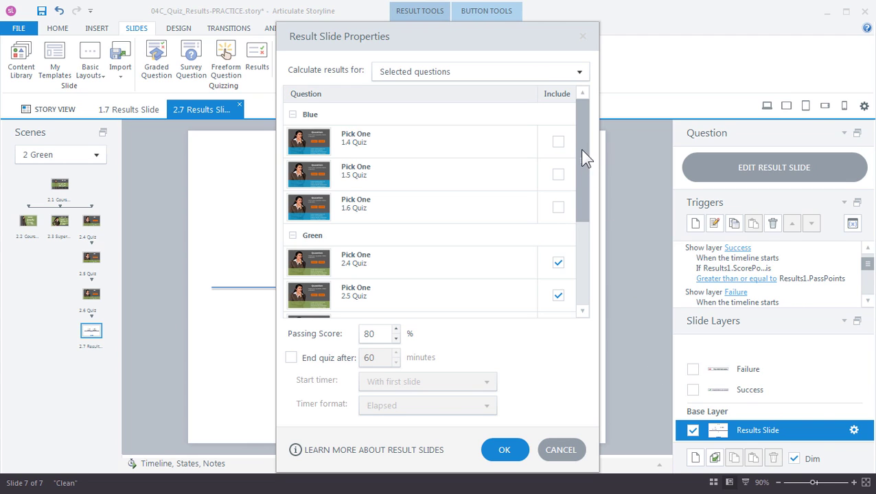
{"action": "left_click_drag", "start_coordinate": [581, 157], "coordinate": [582, 205]}
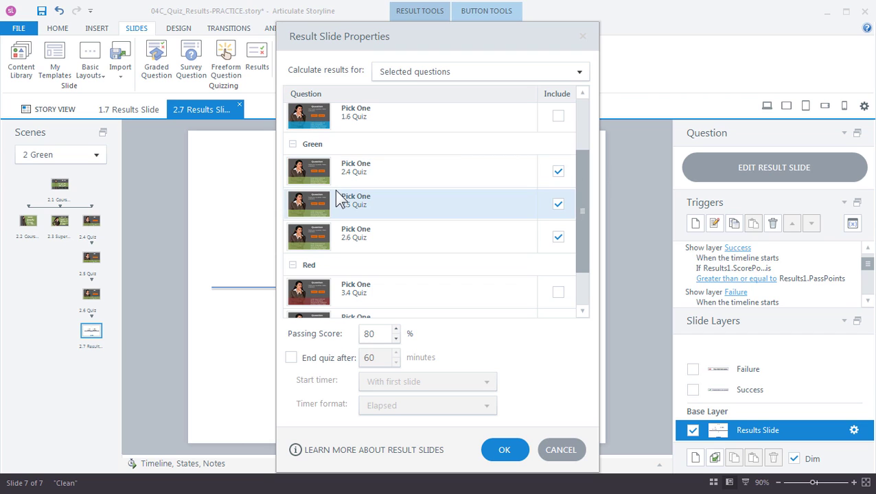
{"action": "mouse_move", "coordinate": [586, 227]}
{"action": "left_mouse_down"}
{"action": "mouse_move", "coordinate": [583, 260]}
{"action": "mouse_move", "coordinate": [583, 186]}
{"action": "mouse_move", "coordinate": [580, 227]}
{"action": "left_mouse_up"}
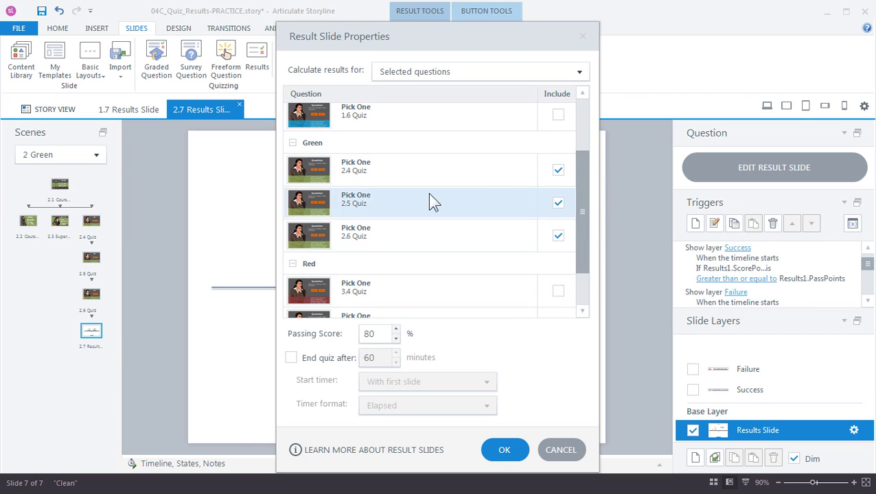
{"action": "left_click", "coordinate": [494, 452]}
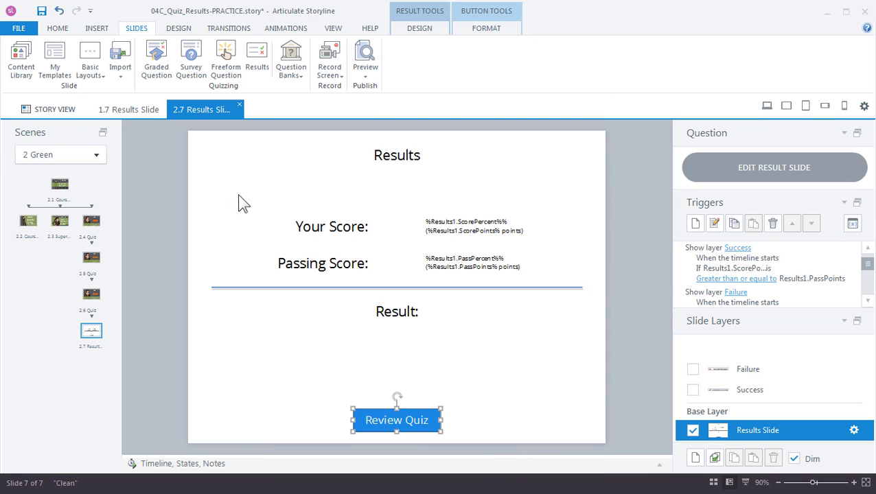
Step: Apply the green Results layout from the Clean theme to the 2.7 results slide
{"action": "right_click", "coordinate": [173, 162]}
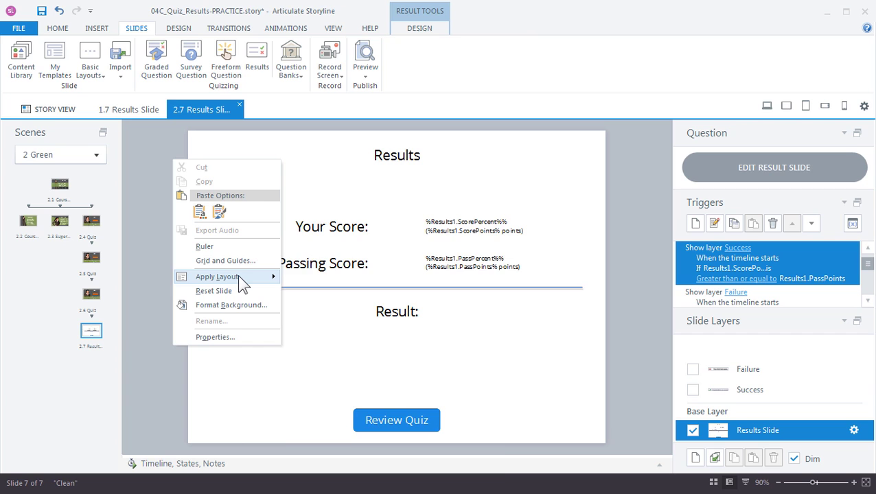
{"action": "mouse_move", "coordinate": [238, 279]}
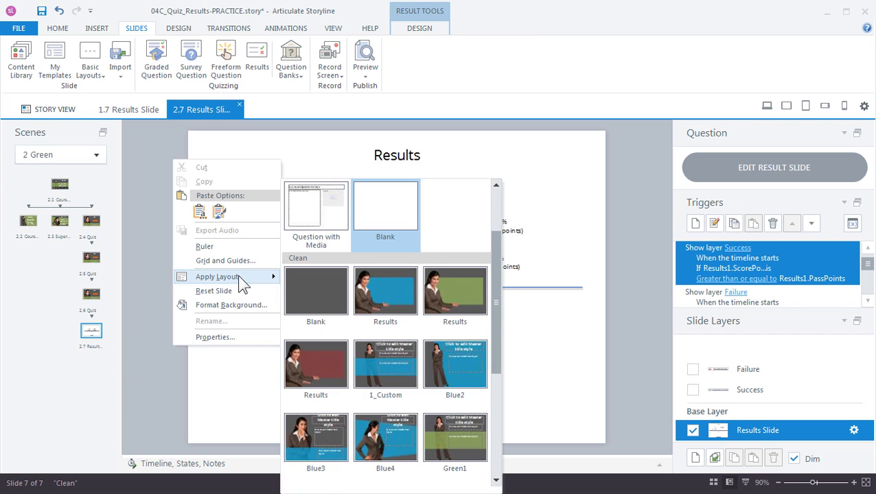
{"action": "left_click", "coordinate": [471, 283]}
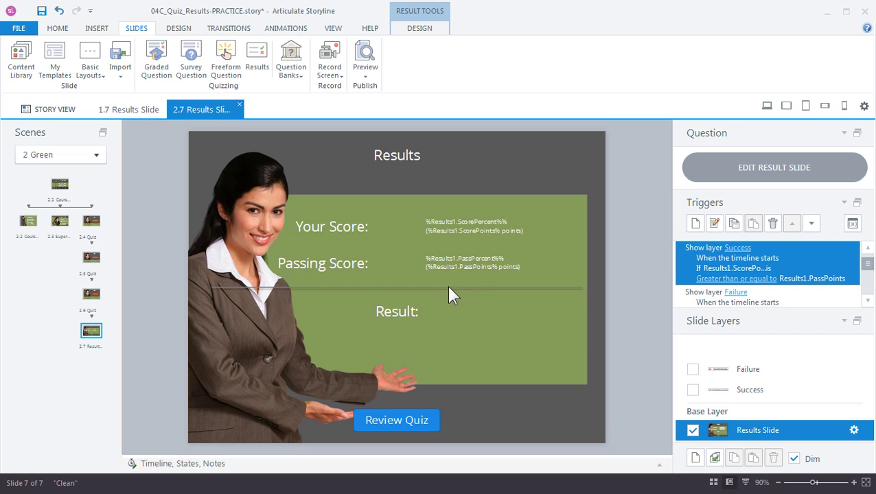
Step: Delete the divider line on slide 2.7 and move Review Quiz to the slide's lower-right corner before returning to Story View
{"action": "left_click", "coordinate": [307, 288]}
{"action": "key", "text": "Delete"}
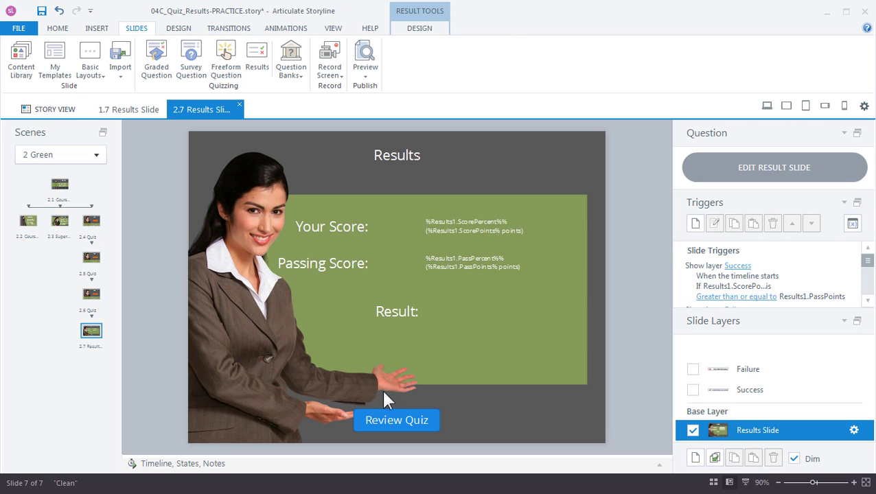
{"action": "left_click_drag", "start_coordinate": [393, 410], "coordinate": [540, 410]}
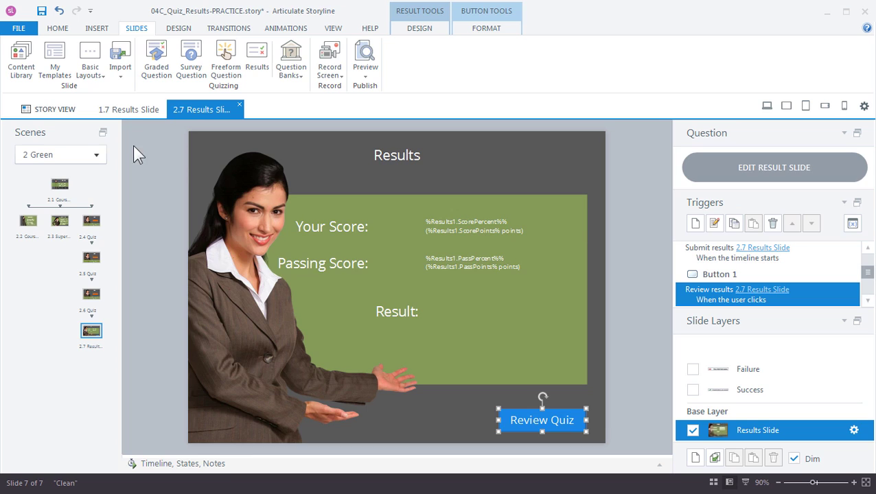
{"action": "left_click", "coordinate": [68, 111]}
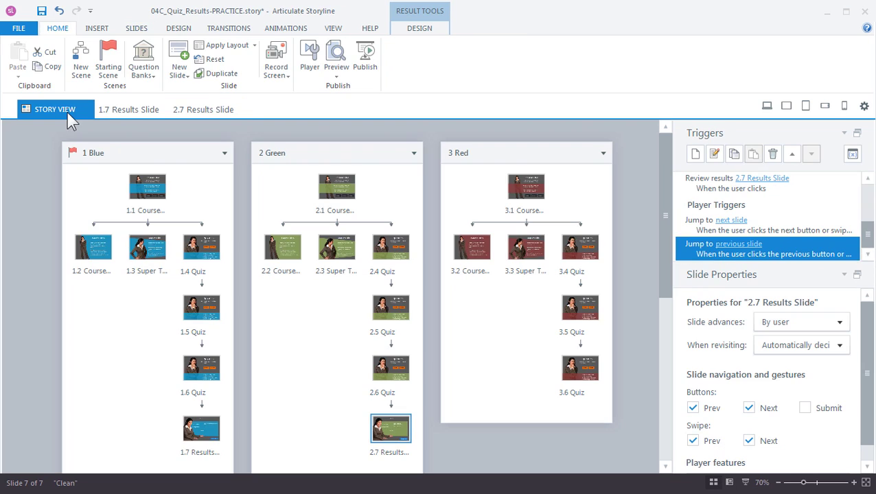
Step: Insert a built-in Graded Result Slide into the 3 Red scene, covering questions 3.4, 3.5 and 3.6 with an 80% passing score
{"action": "left_click", "coordinate": [502, 156]}
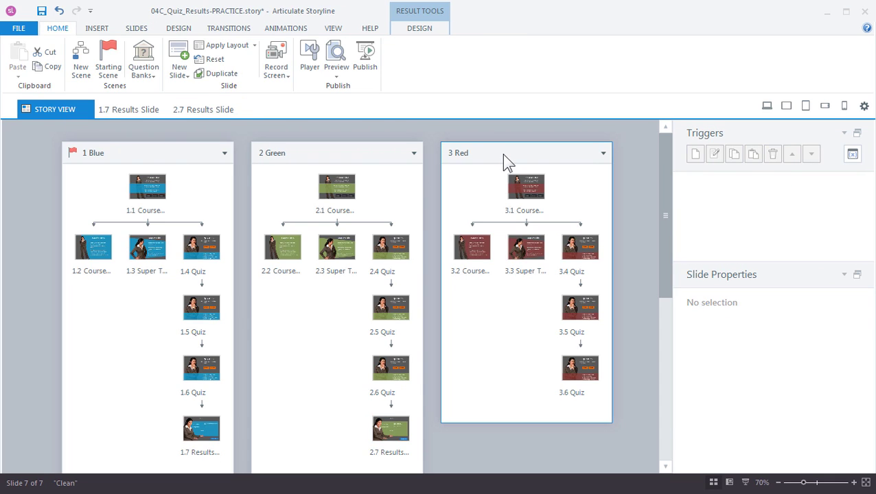
{"action": "left_click", "coordinate": [139, 29]}
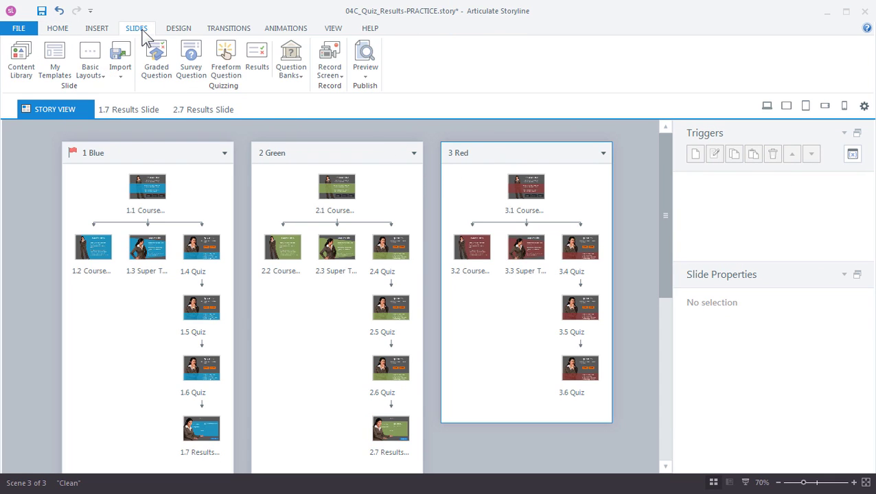
{"action": "left_click", "coordinate": [261, 60]}
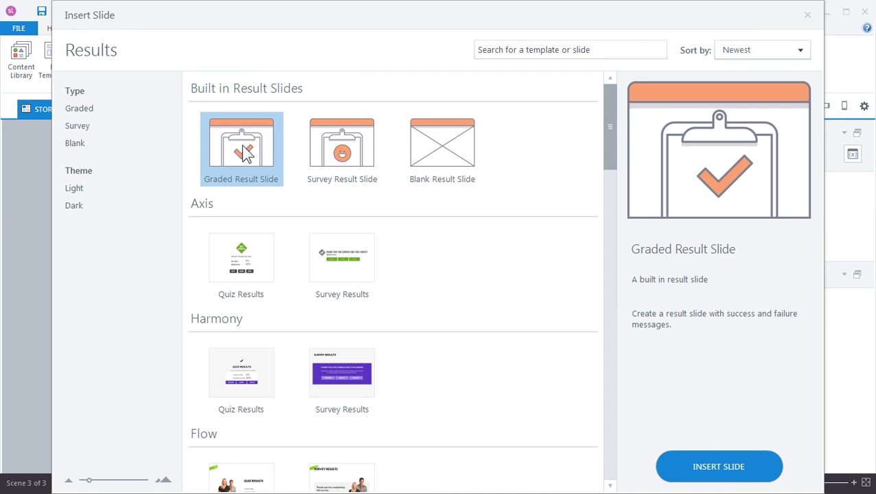
{"action": "left_click", "coordinate": [702, 479]}
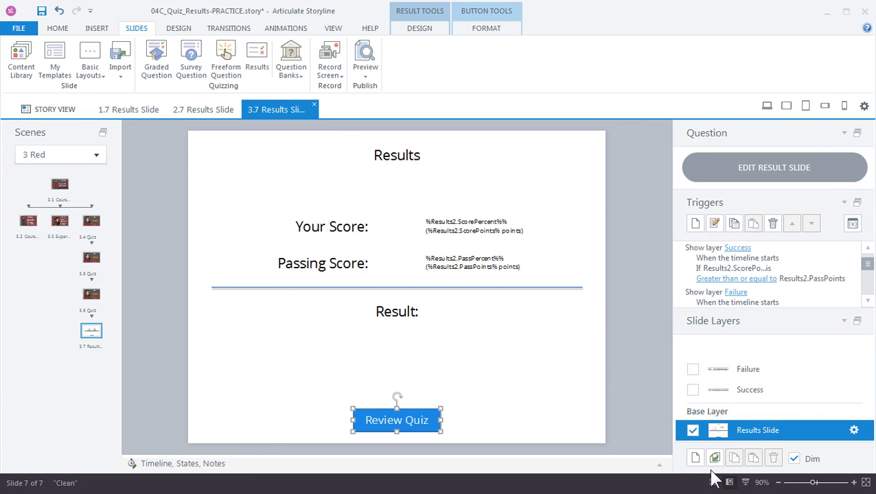
{"action": "left_click_drag", "start_coordinate": [582, 202], "coordinate": [582, 287]}
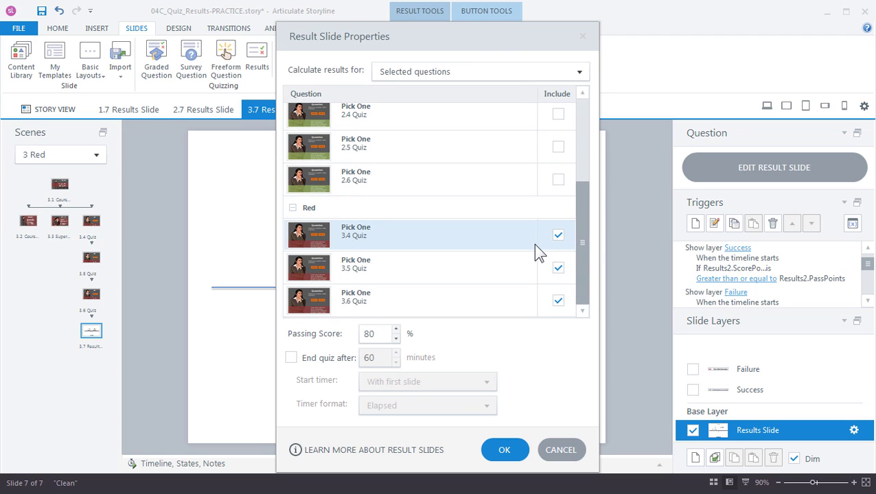
{"action": "left_click", "coordinate": [517, 450]}
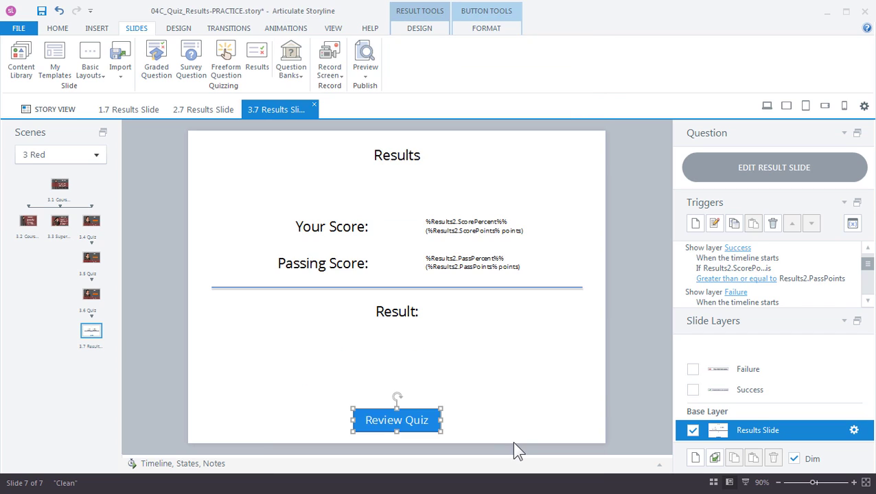
Step: Apply the red Results layout from the Clean theme to the 3.7 results slide
{"action": "right_click", "coordinate": [206, 160]}
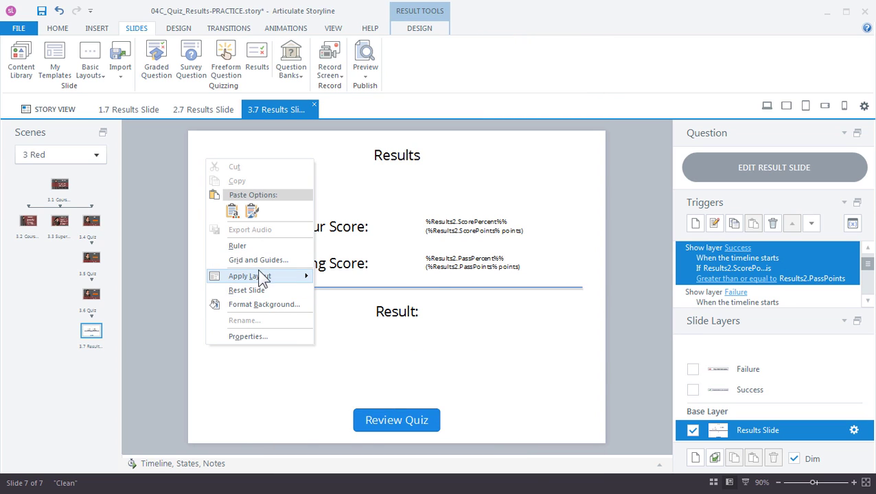
{"action": "mouse_move", "coordinate": [261, 276]}
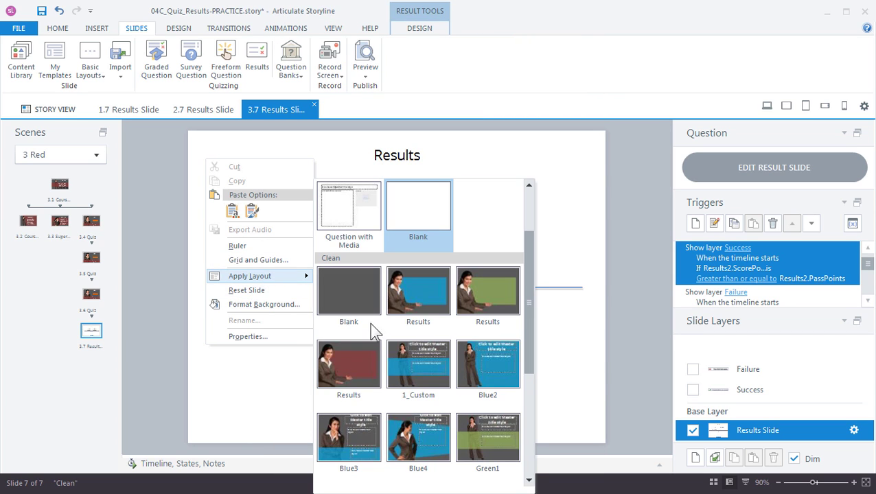
{"action": "left_click", "coordinate": [355, 360]}
Step: Delete the divider line on slide 3.7 and move Review Quiz to the slide's lower-right corner before returning to Story View
{"action": "left_click", "coordinate": [335, 288]}
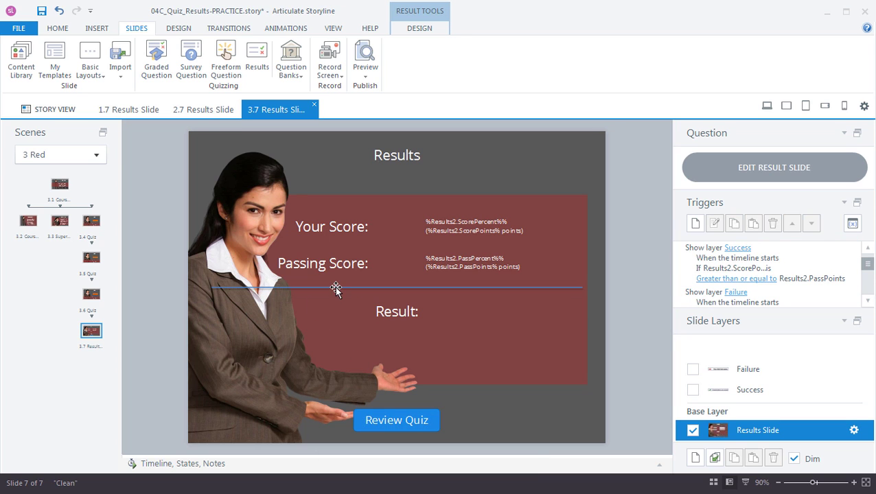
{"action": "key", "text": "Delete"}
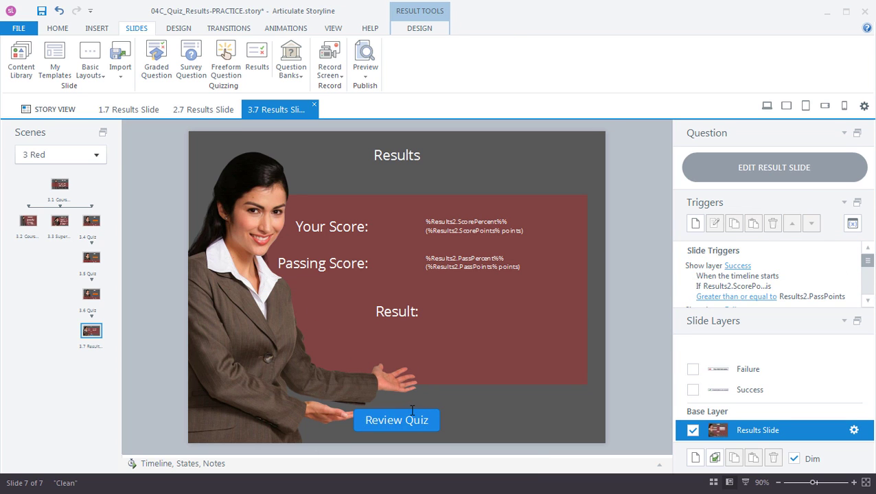
{"action": "left_click_drag", "start_coordinate": [412, 410], "coordinate": [559, 408]}
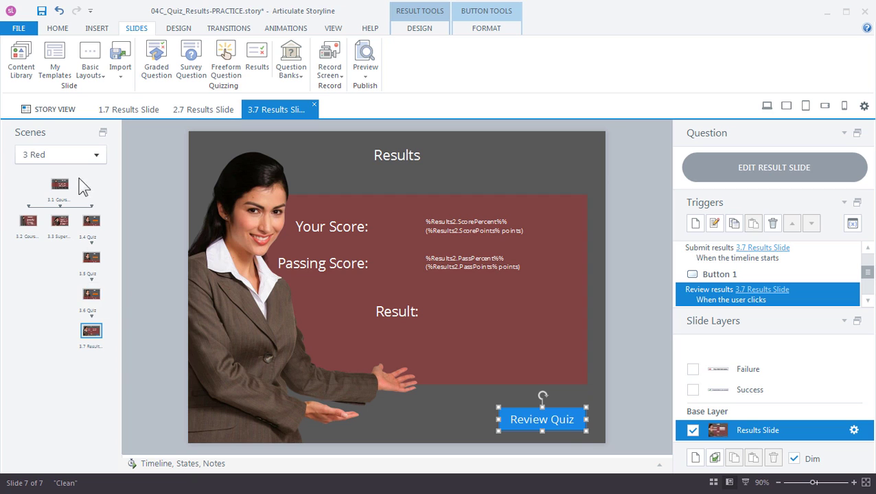
{"action": "left_click", "coordinate": [50, 110]}
{"action": "left_click", "coordinate": [207, 431]}
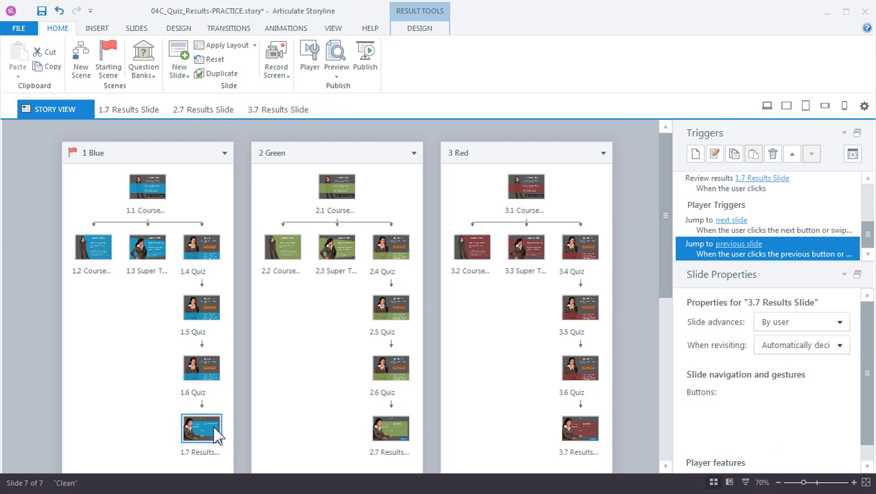
{"action": "left_click", "coordinate": [393, 431]}
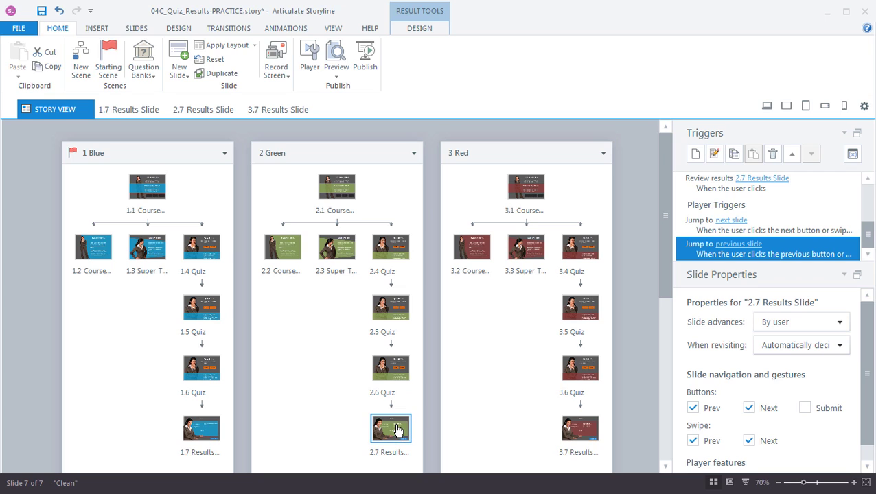
{"action": "left_click", "coordinate": [568, 435]}
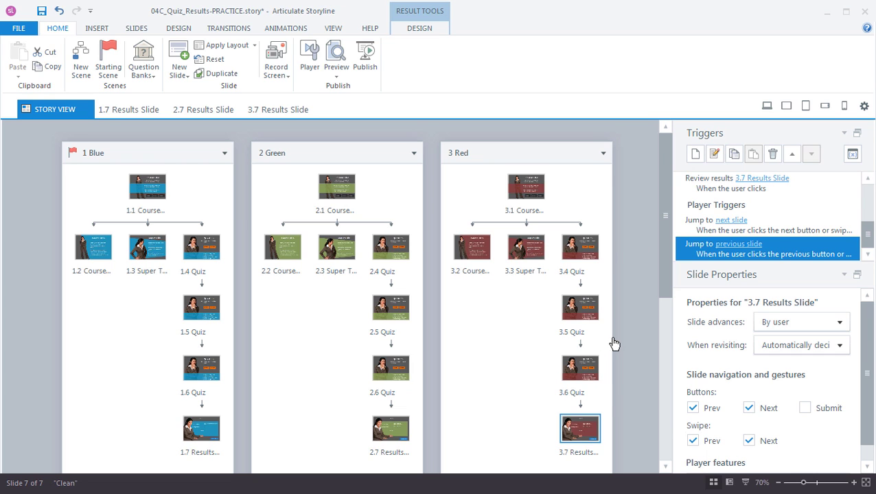
Step: Create a new scene after 3 Red and insert a built-in Graded Result Slide into it
{"action": "left_click", "coordinate": [82, 60]}
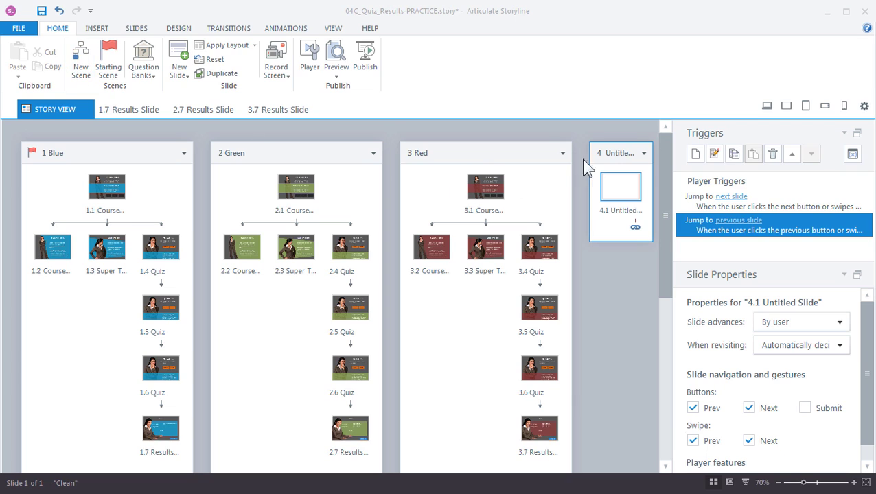
{"action": "left_click", "coordinate": [607, 147]}
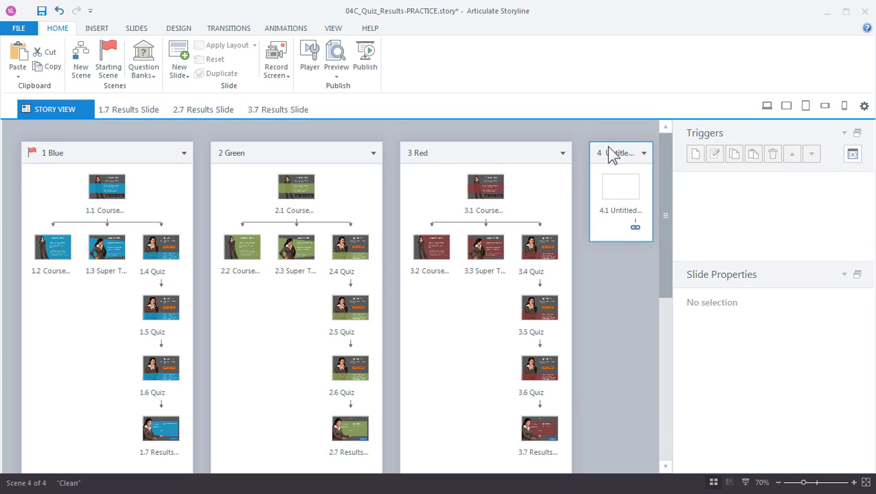
{"action": "left_click", "coordinate": [136, 28]}
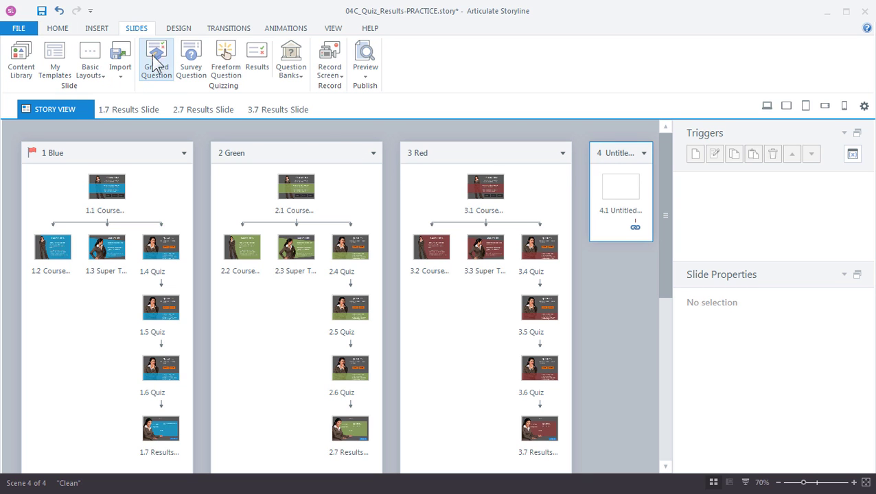
{"action": "left_click", "coordinate": [255, 59]}
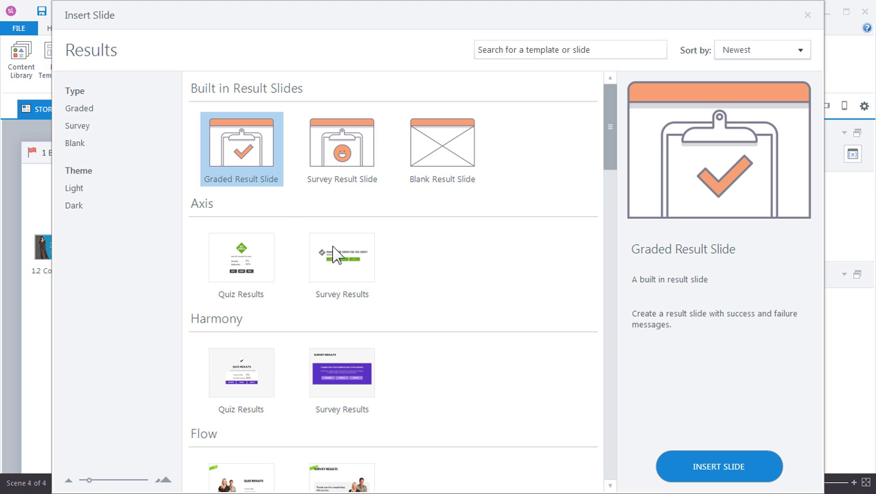
{"action": "left_click", "coordinate": [685, 466]}
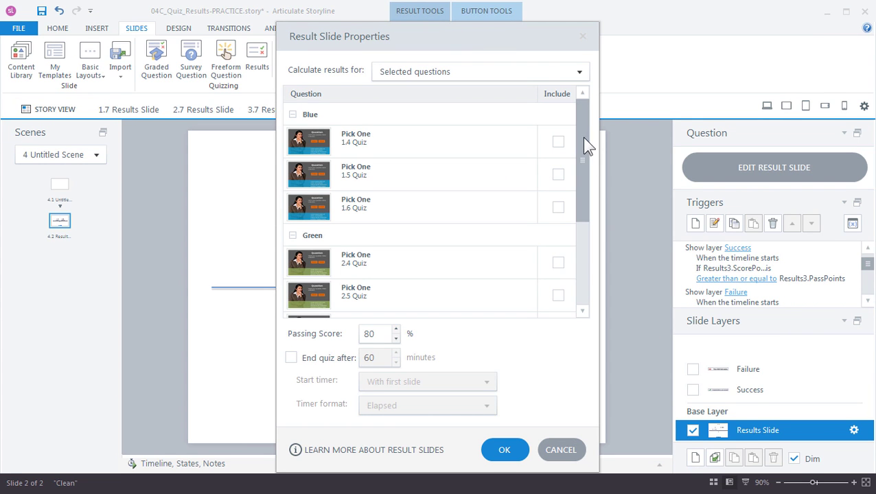
Step: Include questions 1.4 to 1.6, 2.4 to 2.6 and 3.4 to 3.6 in the new result slide's calculation
{"action": "mouse_move", "coordinate": [582, 142]}
{"action": "left_mouse_down"}
{"action": "mouse_move", "coordinate": [588, 241]}
{"action": "mouse_move", "coordinate": [581, 152]}
{"action": "left_mouse_up"}
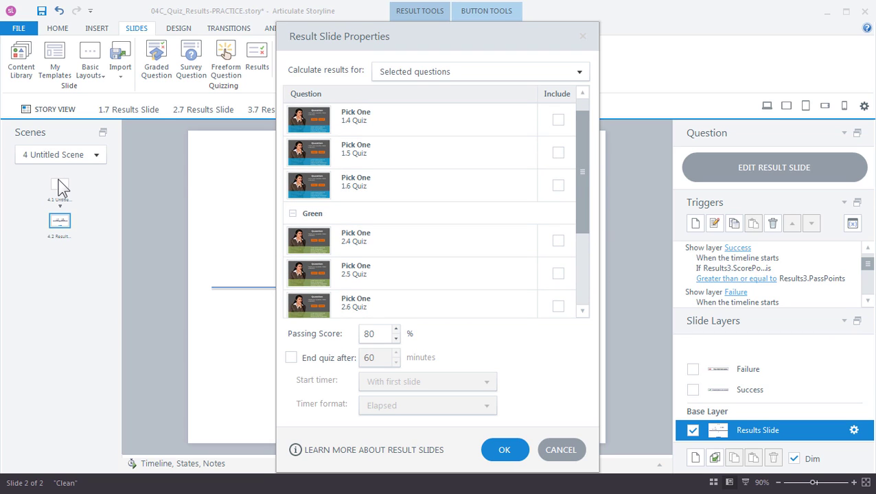
{"action": "left_click", "coordinate": [555, 121]}
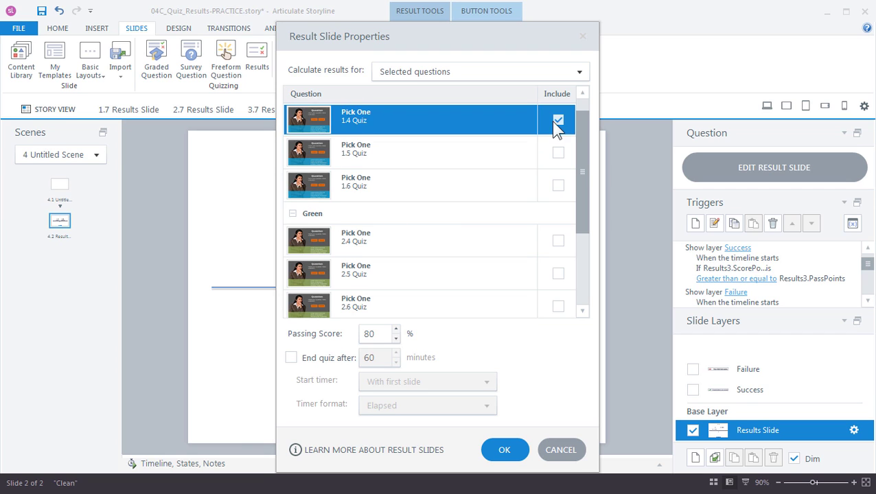
{"action": "left_click", "coordinate": [557, 151]}
{"action": "left_click", "coordinate": [558, 185]}
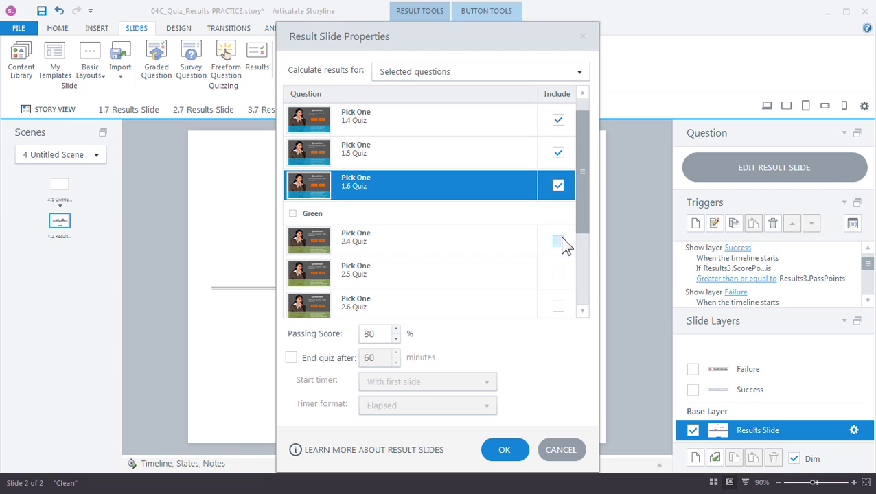
{"action": "left_click", "coordinate": [558, 241]}
{"action": "left_click_drag", "start_coordinate": [580, 213], "coordinate": [582, 283]}
{"action": "left_click", "coordinate": [558, 195]}
{"action": "left_click", "coordinate": [558, 225]}
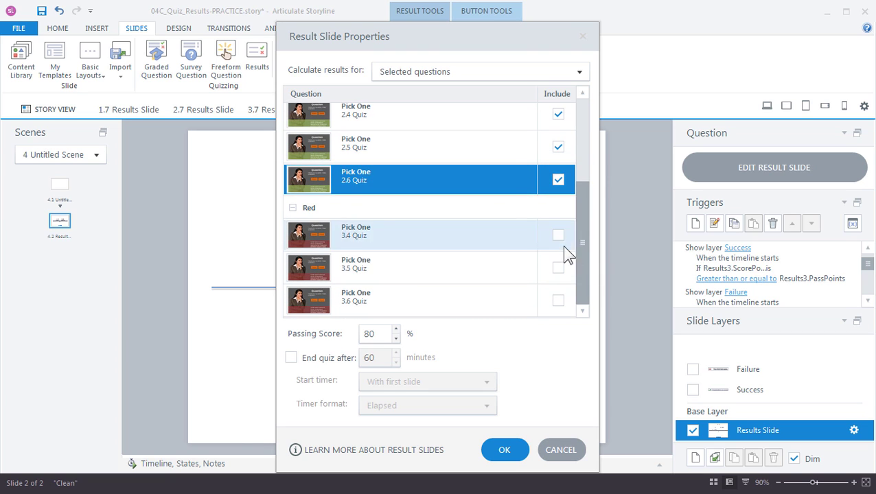
{"action": "left_click", "coordinate": [558, 235]}
{"action": "left_click", "coordinate": [558, 268]}
{"action": "left_click", "coordinate": [558, 301]}
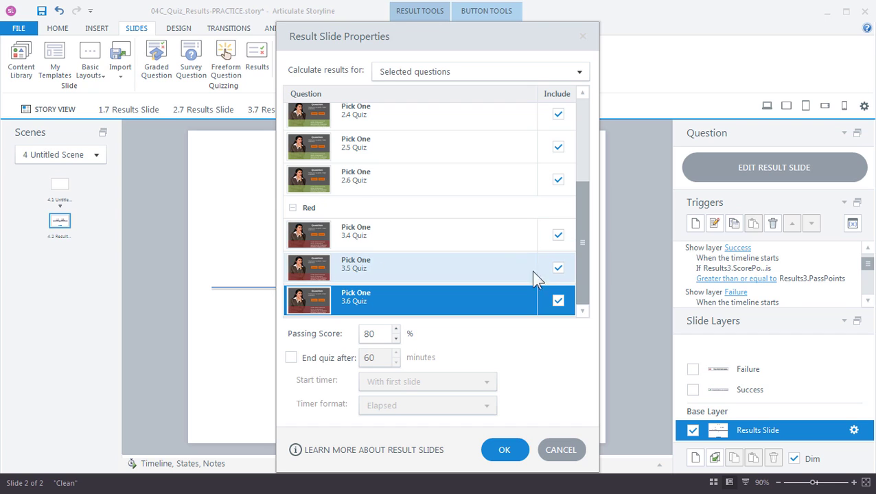
Step: Exclude questions 3.5, 3.6 and 2.4 to 2.6 from the calculation, and include 2.4 and 2.5 again
{"action": "left_click", "coordinate": [558, 267]}
{"action": "left_click", "coordinate": [558, 300]}
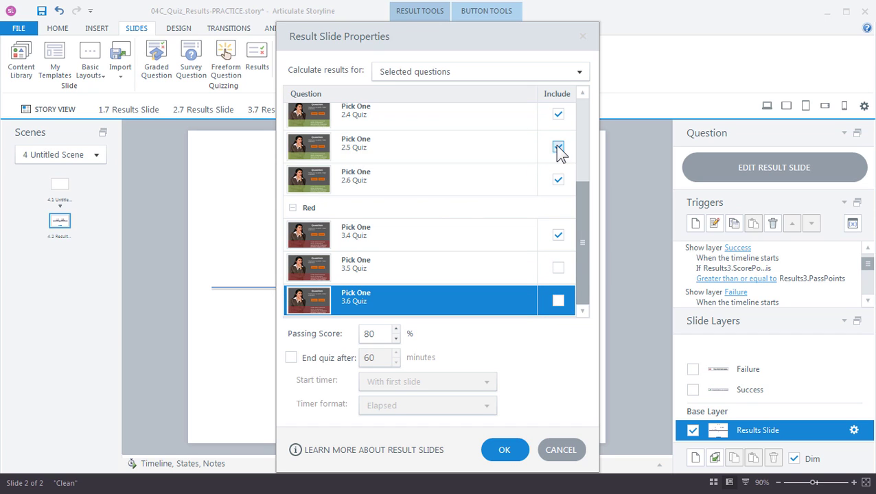
{"action": "left_click", "coordinate": [558, 115]}
{"action": "left_click", "coordinate": [558, 185]}
{"action": "left_click_drag", "start_coordinate": [584, 203], "coordinate": [583, 172]}
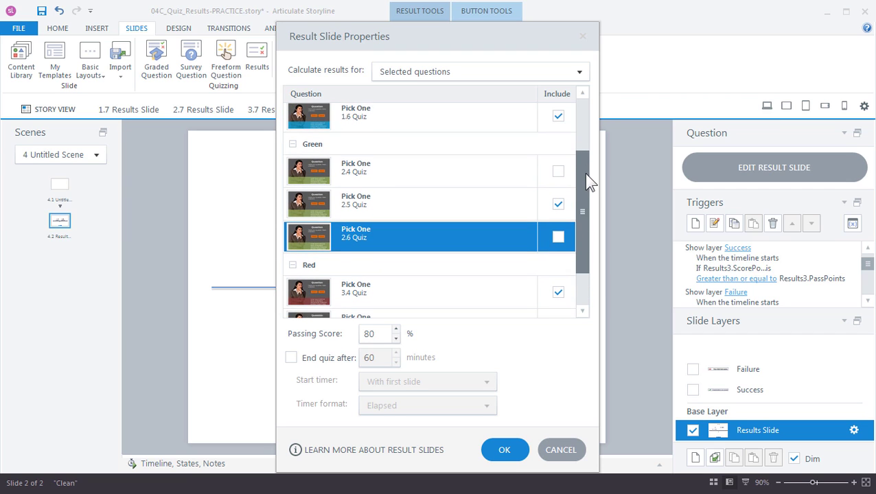
{"action": "left_click", "coordinate": [553, 205]}
{"action": "left_click_drag", "start_coordinate": [583, 199], "coordinate": [580, 145]}
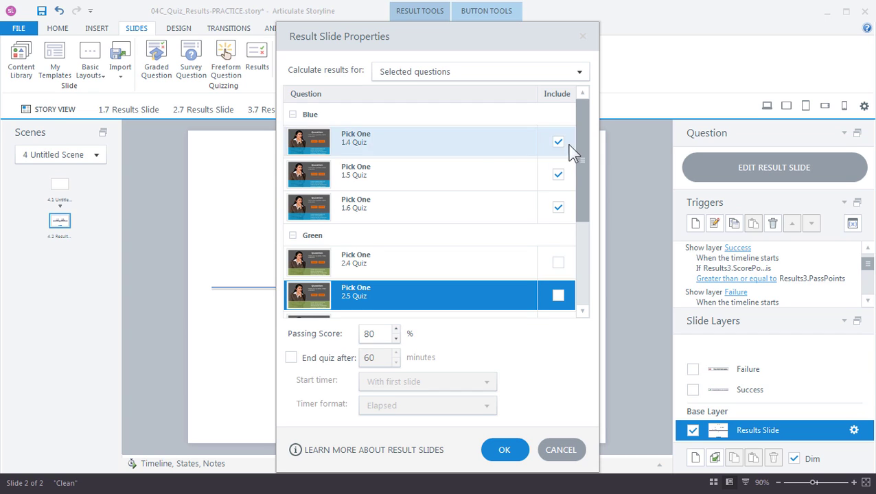
{"action": "left_click", "coordinate": [559, 264]}
{"action": "left_click", "coordinate": [558, 296]}
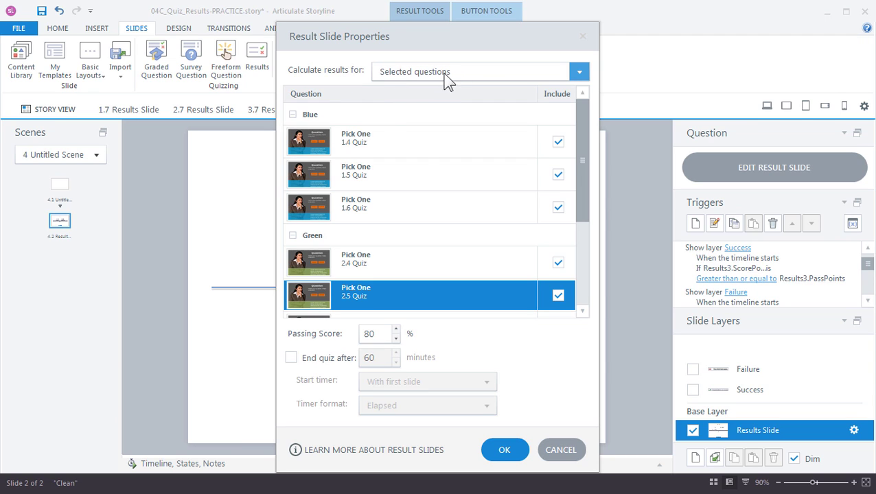
Step: Calculate the final results from selected results slides 1.7, 2.7 and 3.7, requiring the user to pass each quiz
{"action": "left_click", "coordinate": [482, 78]}
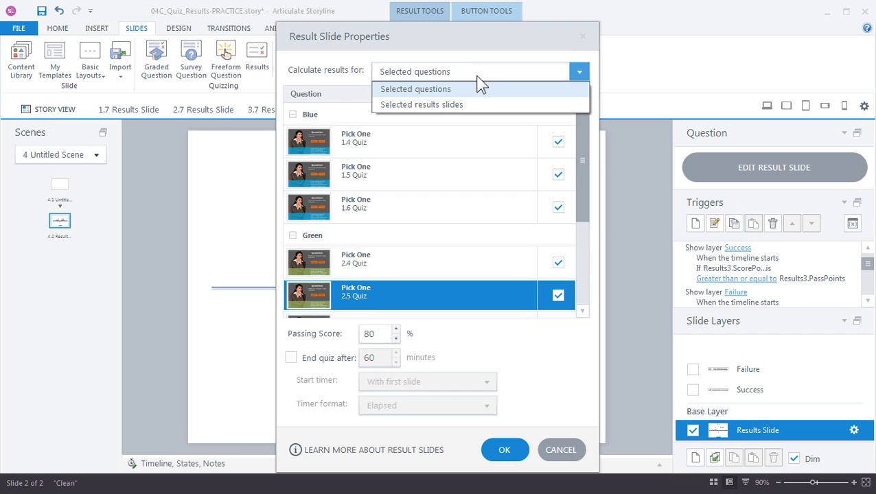
{"action": "left_click", "coordinate": [450, 107]}
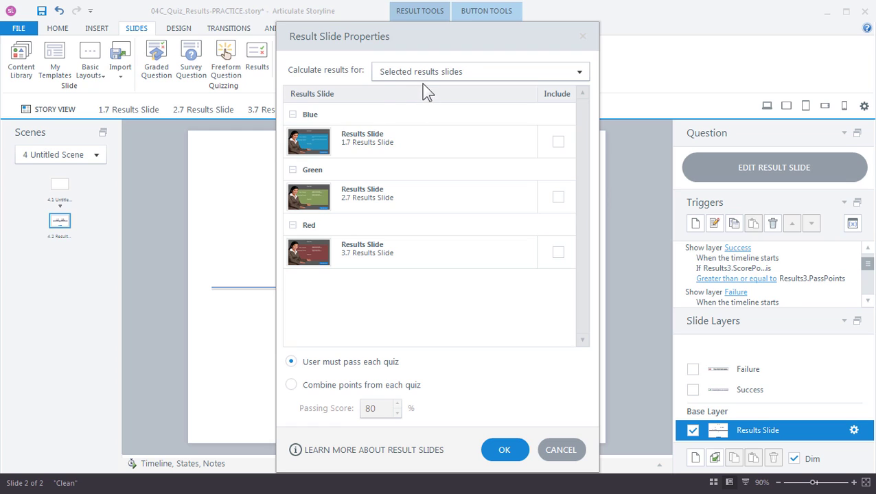
{"action": "left_click", "coordinate": [558, 142]}
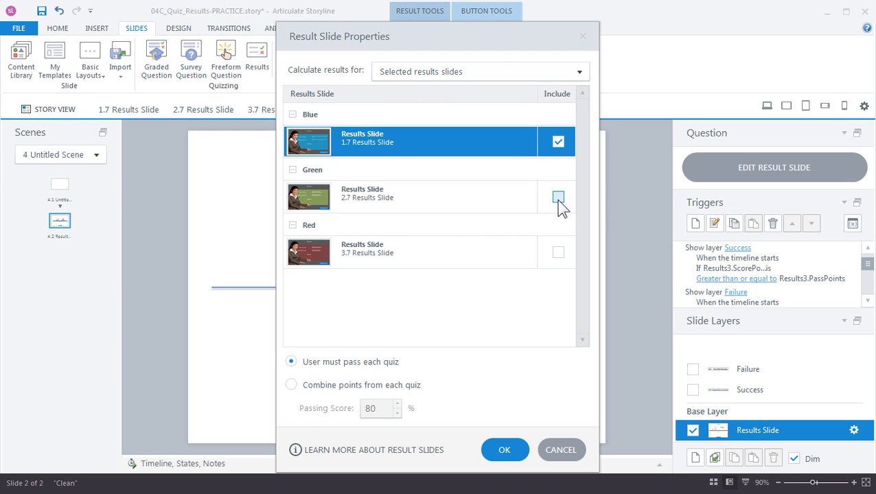
{"action": "left_click", "coordinate": [558, 198]}
{"action": "left_click", "coordinate": [558, 253]}
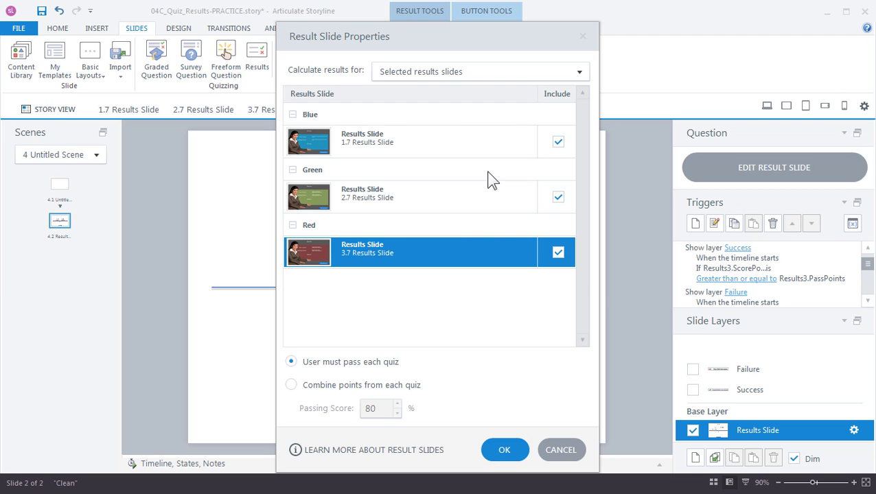
{"action": "left_click", "coordinate": [508, 451]}
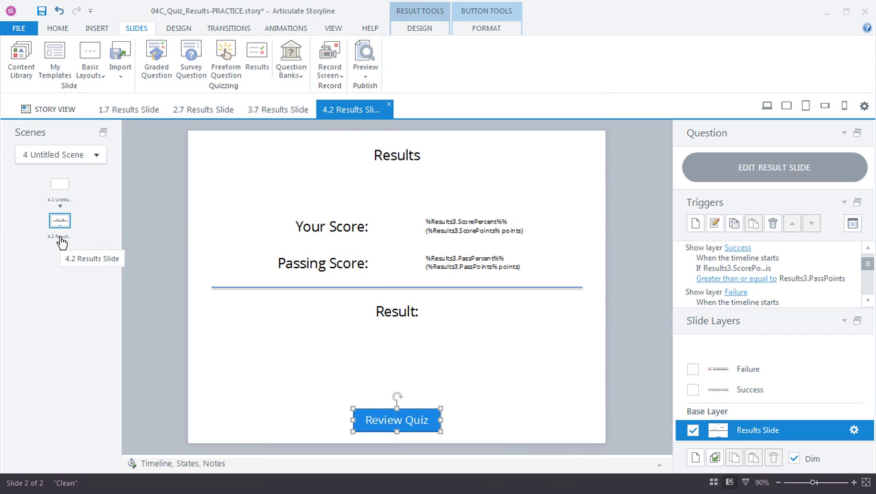
Step: Rename results slide 4.2 as FinalQuizResults
{"action": "scroll", "coordinate": [62, 242], "scroll_direction": "up", "scroll_amount": 2}
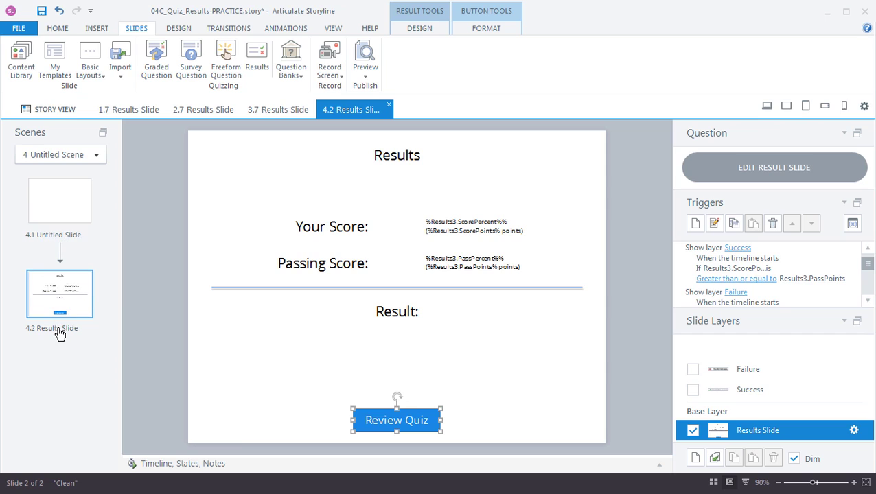
{"action": "double_click", "coordinate": [60, 332]}
{"action": "type", "text": "FinalQuizResults"}
{"action": "key", "text": "Return"}
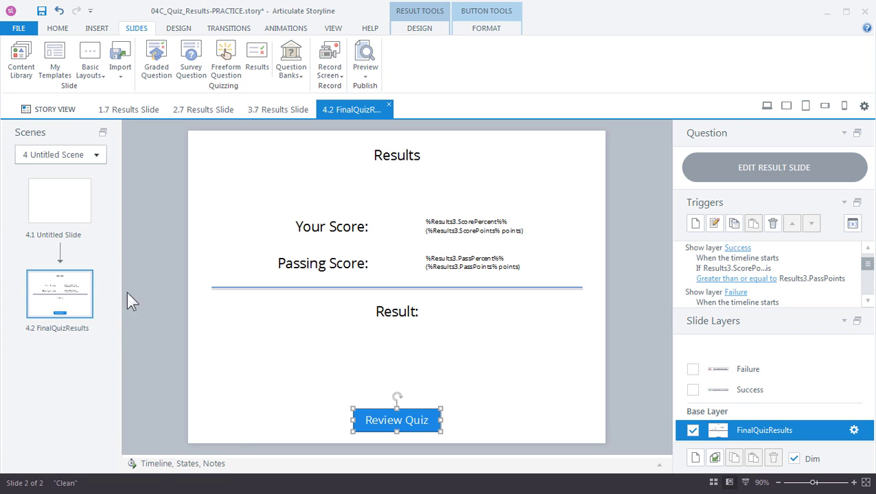
Step: From Story View, review the LMS standards available for publishing the project and open its tracking options
{"action": "left_click", "coordinate": [66, 111]}
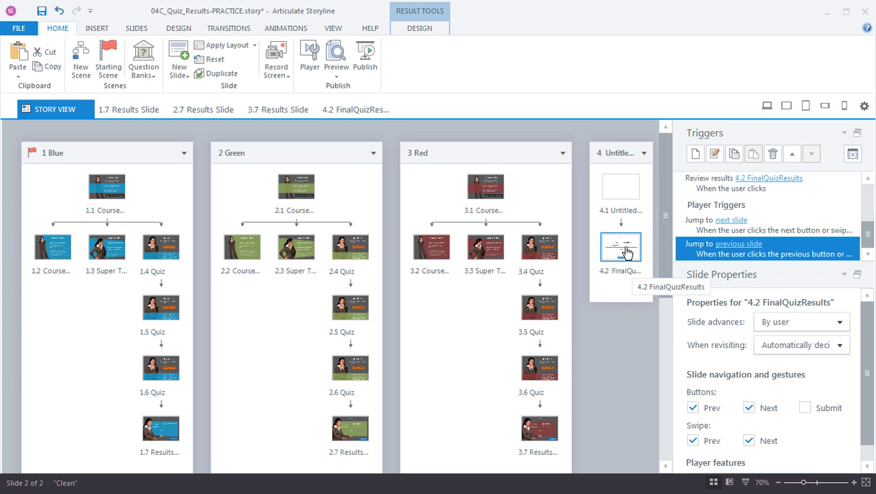
{"action": "left_click", "coordinate": [613, 341]}
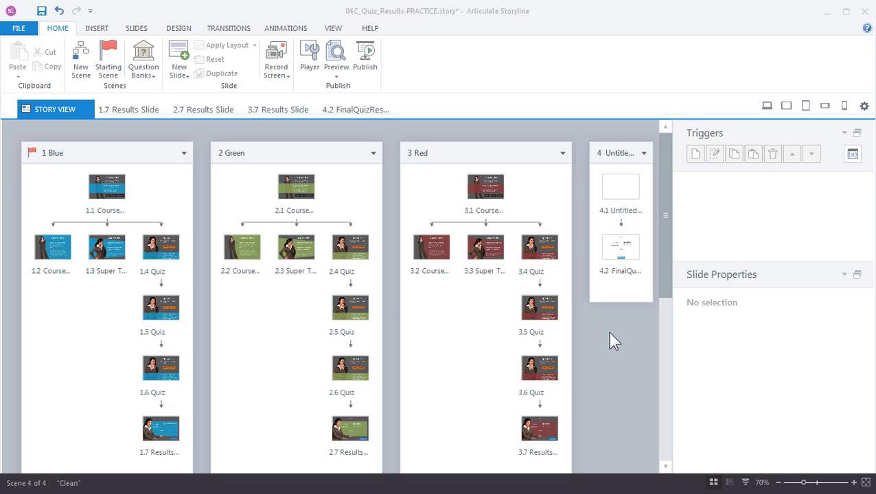
{"action": "left_click", "coordinate": [366, 58]}
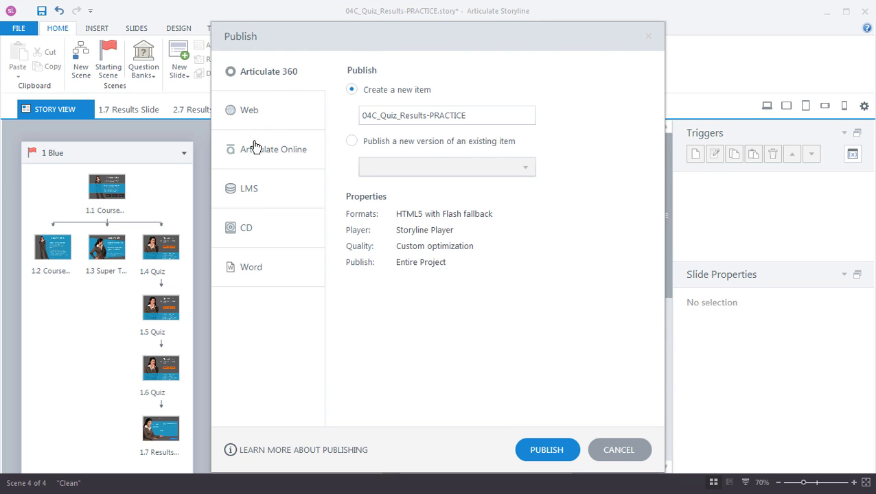
{"action": "left_click", "coordinate": [275, 195]}
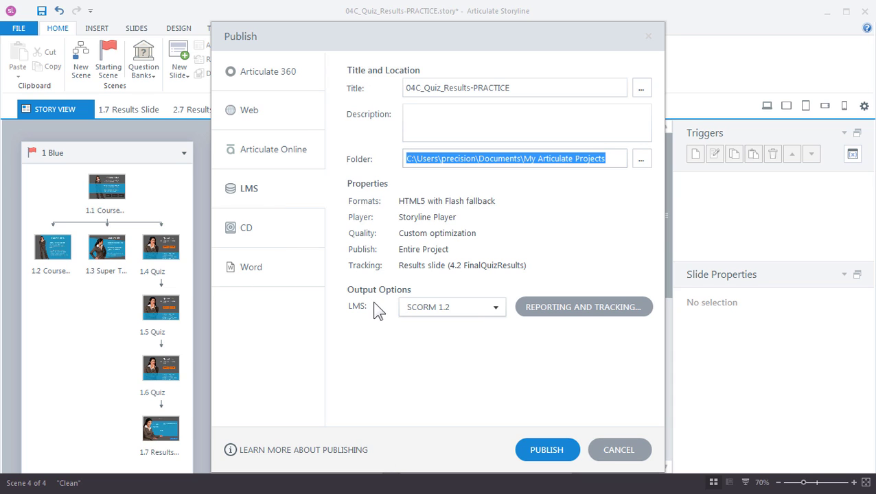
{"action": "left_click", "coordinate": [494, 308]}
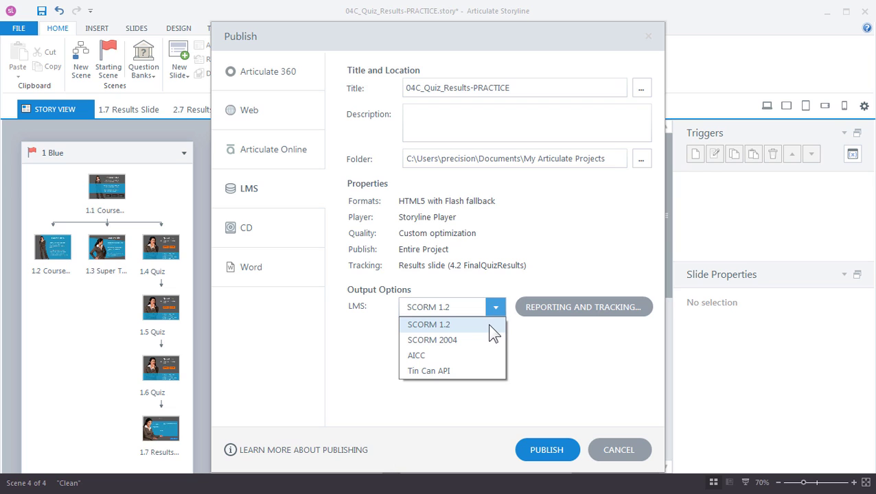
{"action": "left_click", "coordinate": [528, 336]}
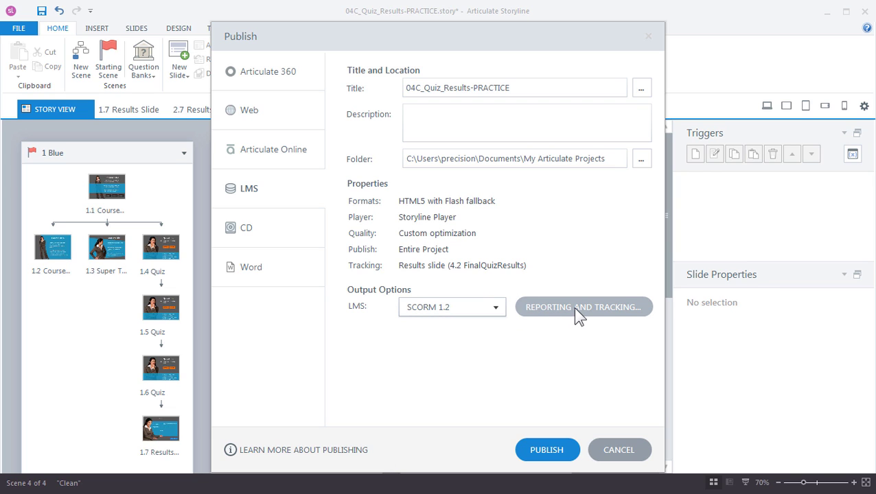
{"action": "left_click", "coordinate": [576, 309]}
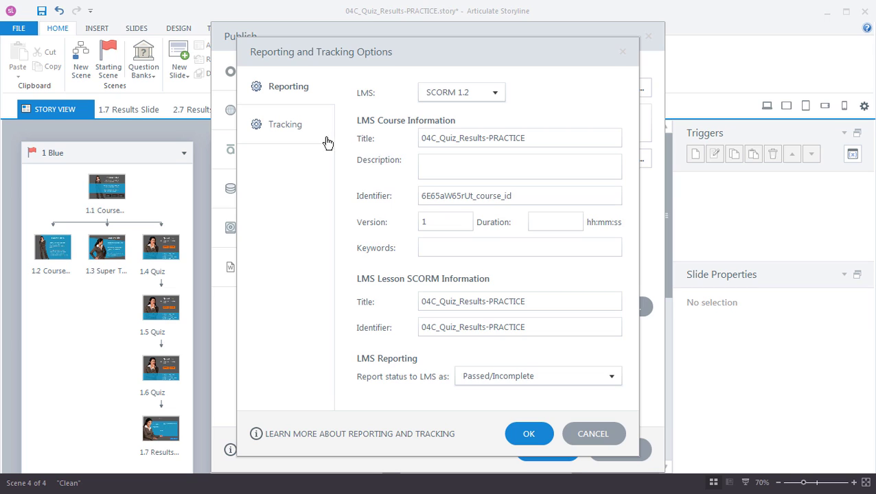
{"action": "left_click", "coordinate": [308, 130]}
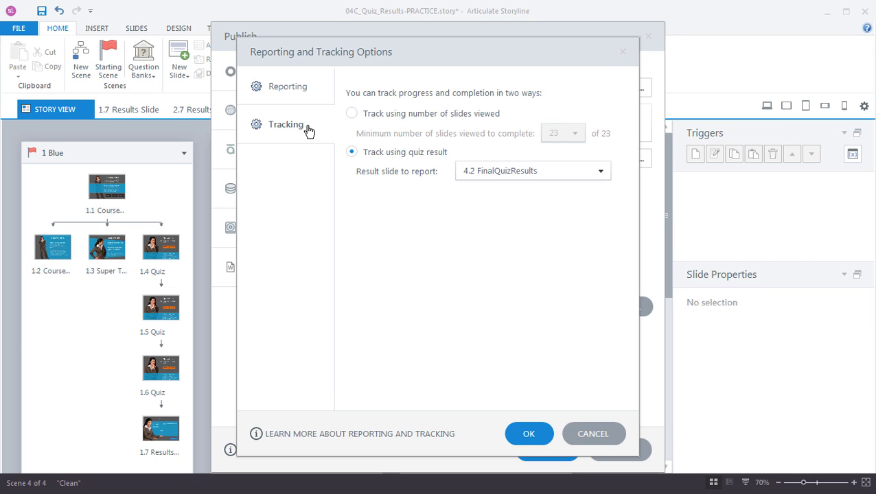
Step: Try tracking completion by number of slides viewed and examine the choices for the minimum slide count
{"action": "left_click", "coordinate": [377, 116]}
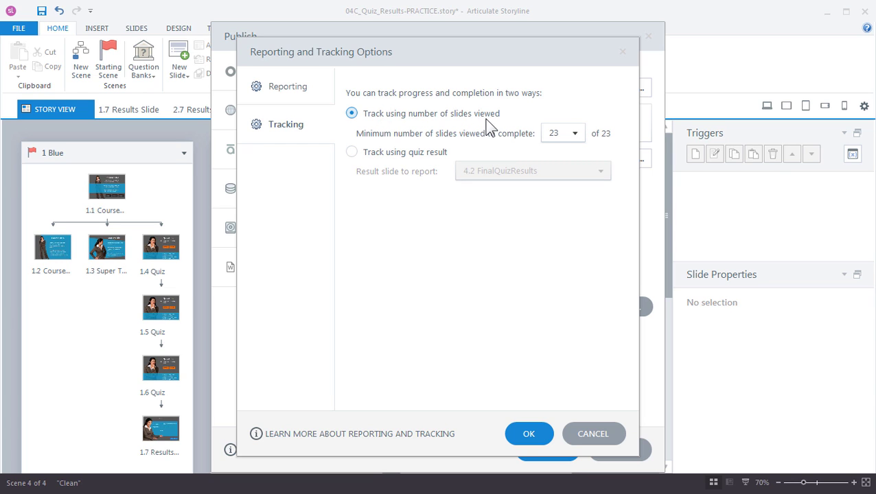
{"action": "left_click", "coordinate": [578, 135]}
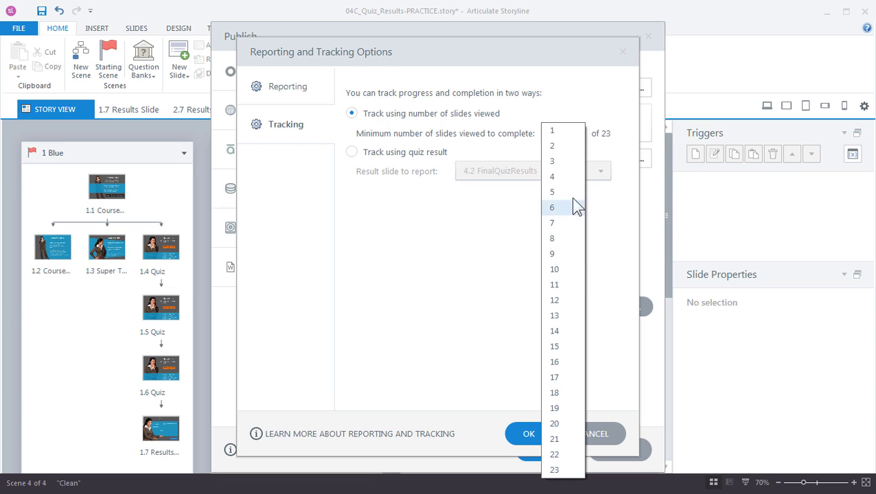
{"action": "left_click", "coordinate": [612, 114]}
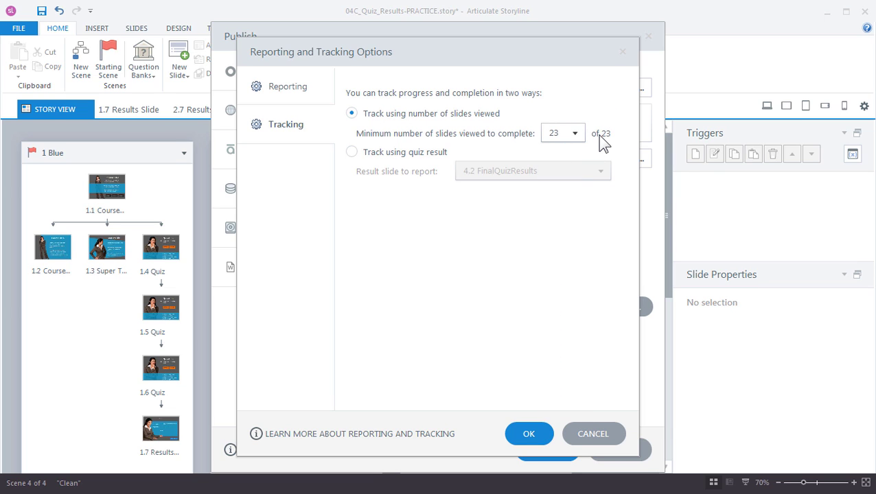
Step: Track completion using the quiz result from slide 4.2 FinalQuizResults, apply the tracking options and leave the publish settings without publishing
{"action": "left_click", "coordinate": [401, 152]}
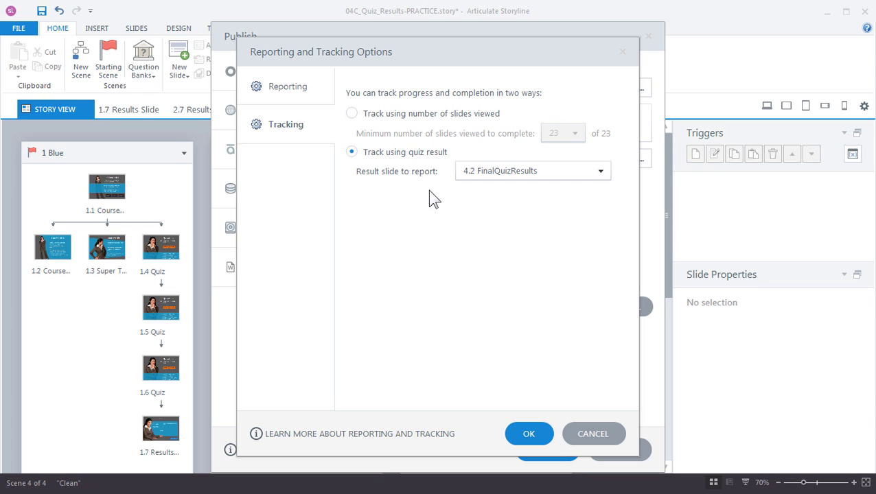
{"action": "left_click", "coordinate": [600, 171]}
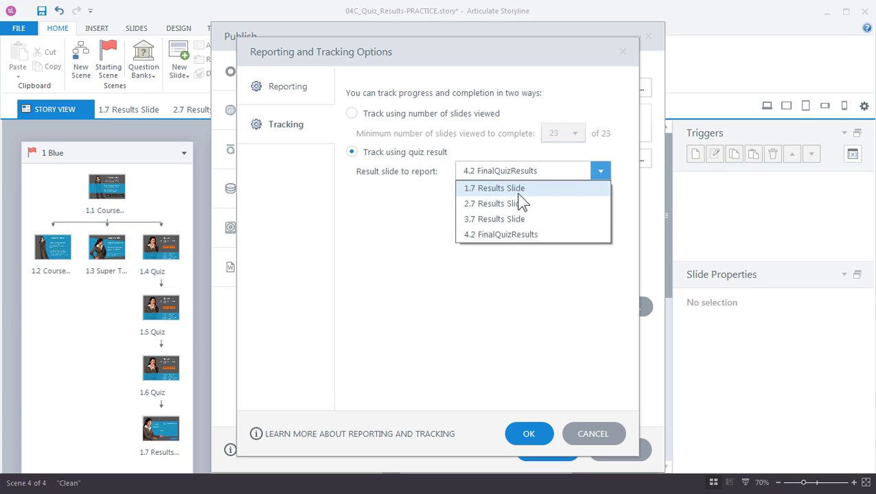
{"action": "left_click", "coordinate": [490, 233]}
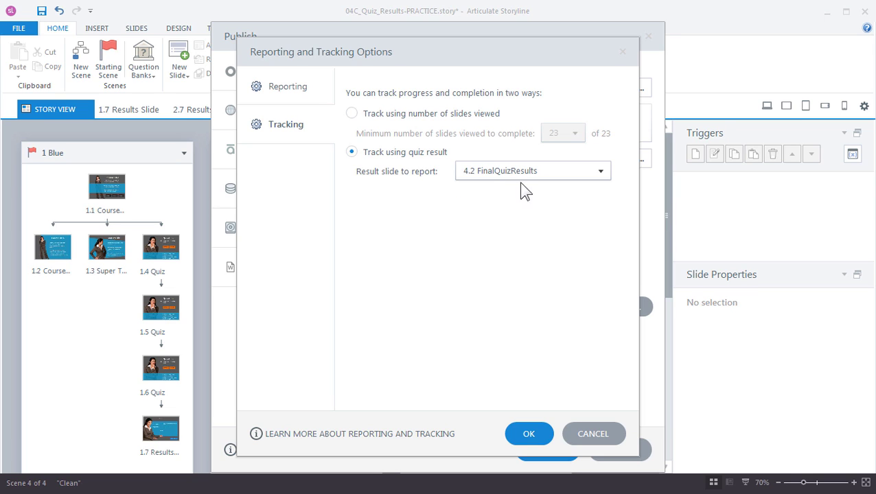
{"action": "left_click", "coordinate": [525, 433]}
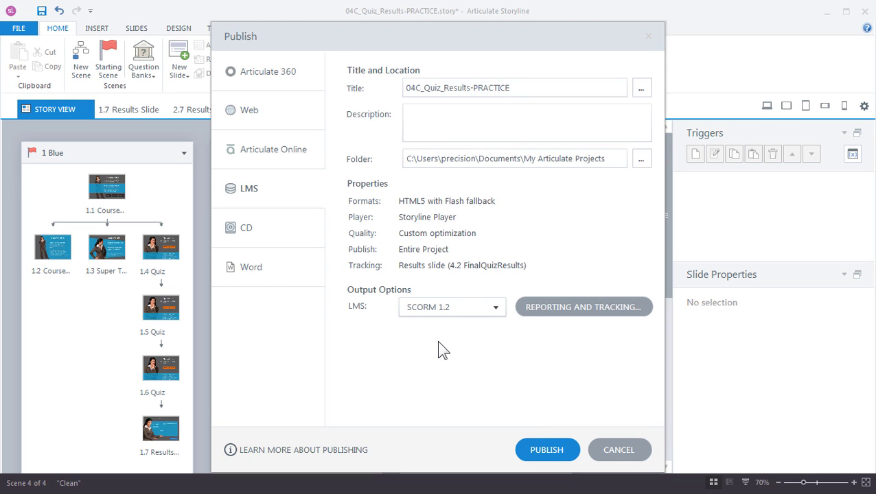
{"action": "key", "text": "Escape"}
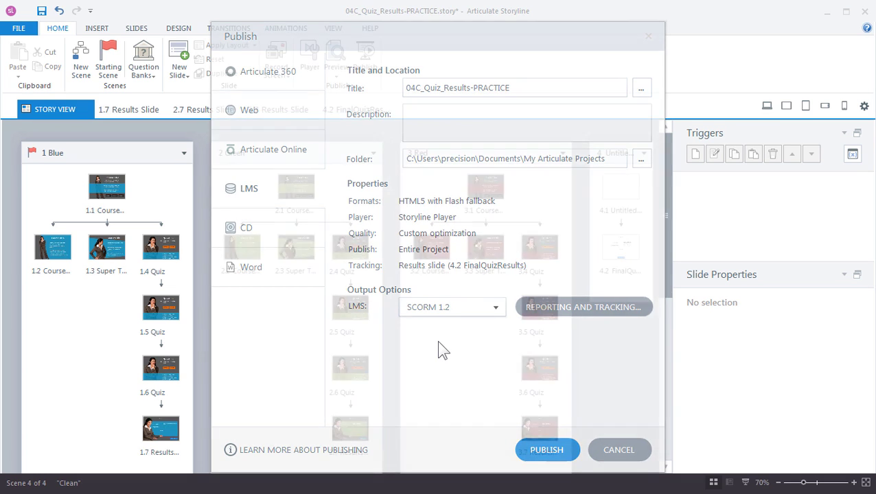